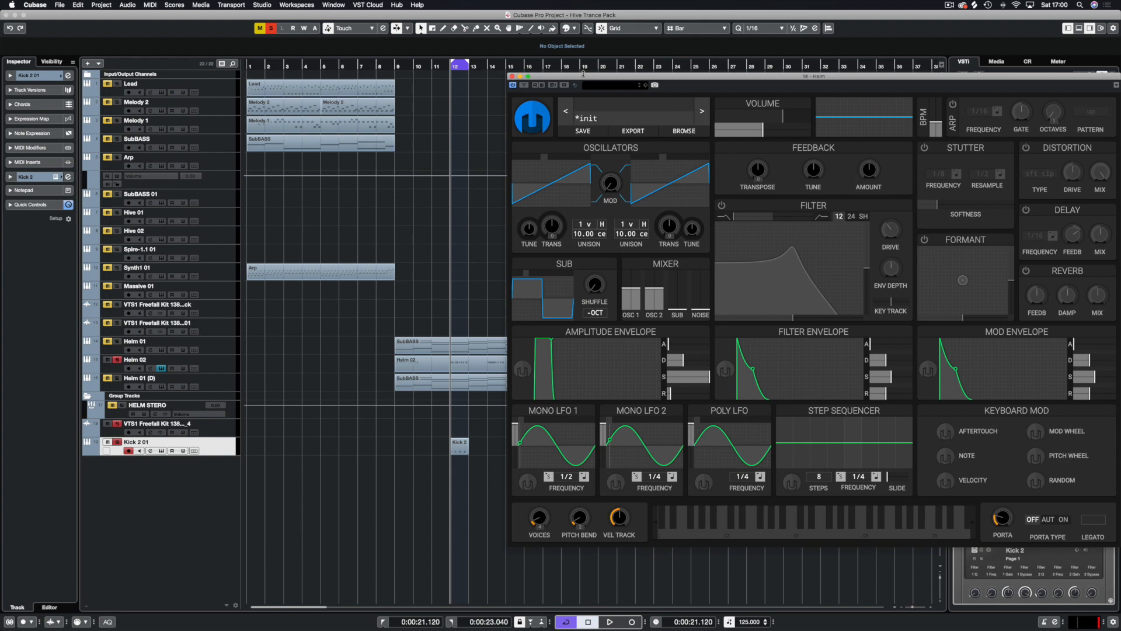
Zoom in on the arrangement, audition the looped bar 12, and reposition the Helm window so the whole synth is visible
key("h")
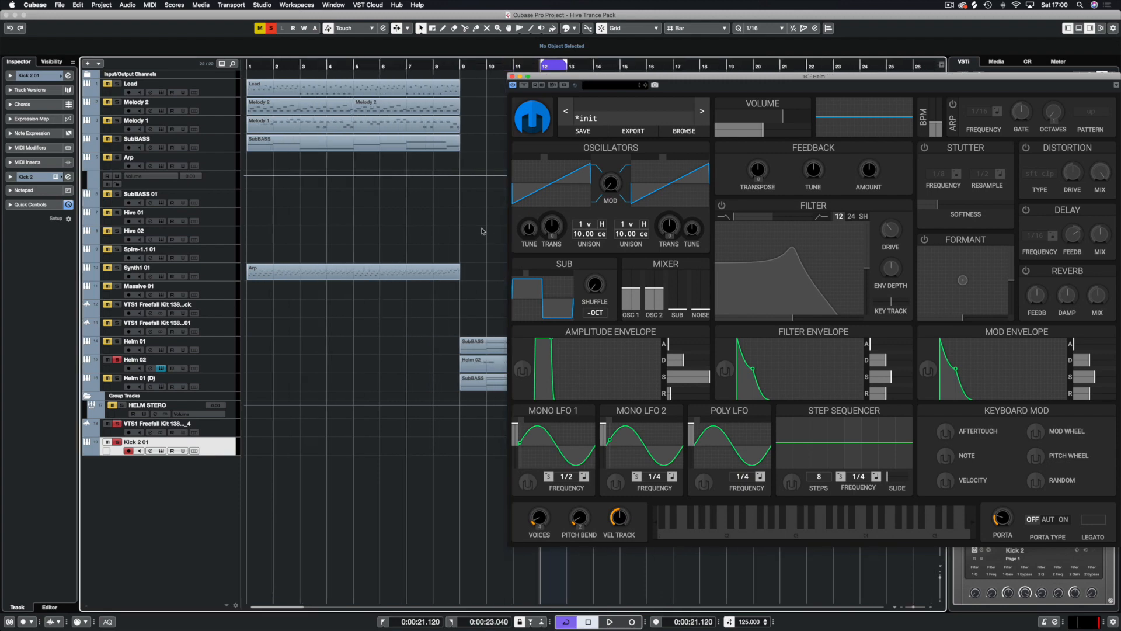
left_click_drag(559, 78, 831, 73)
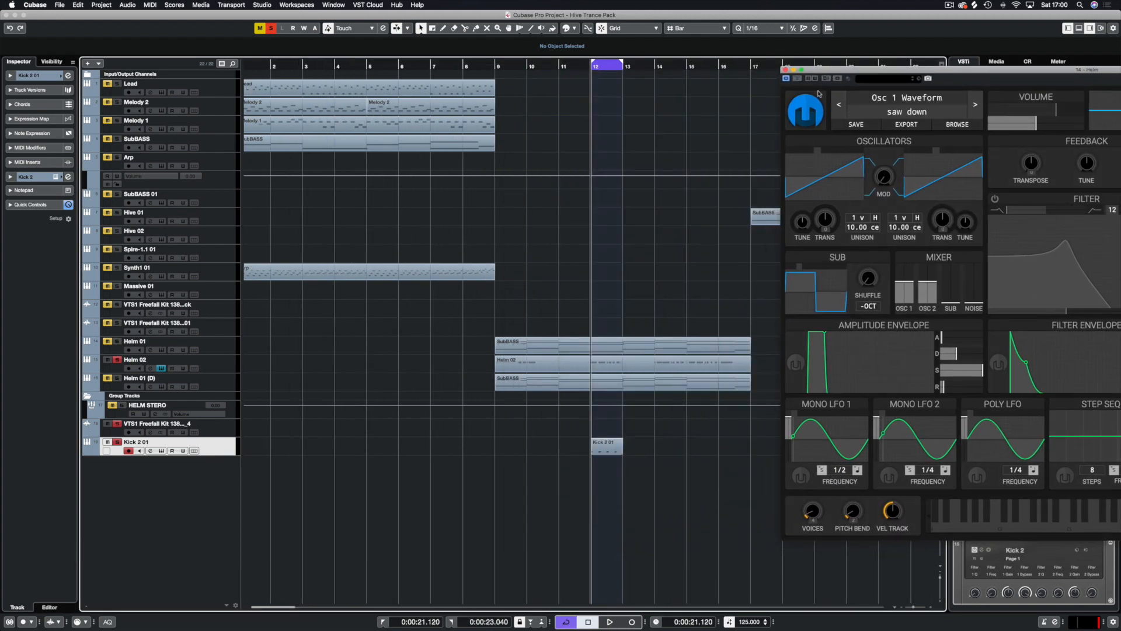
left_click_drag(822, 68, 652, 65)
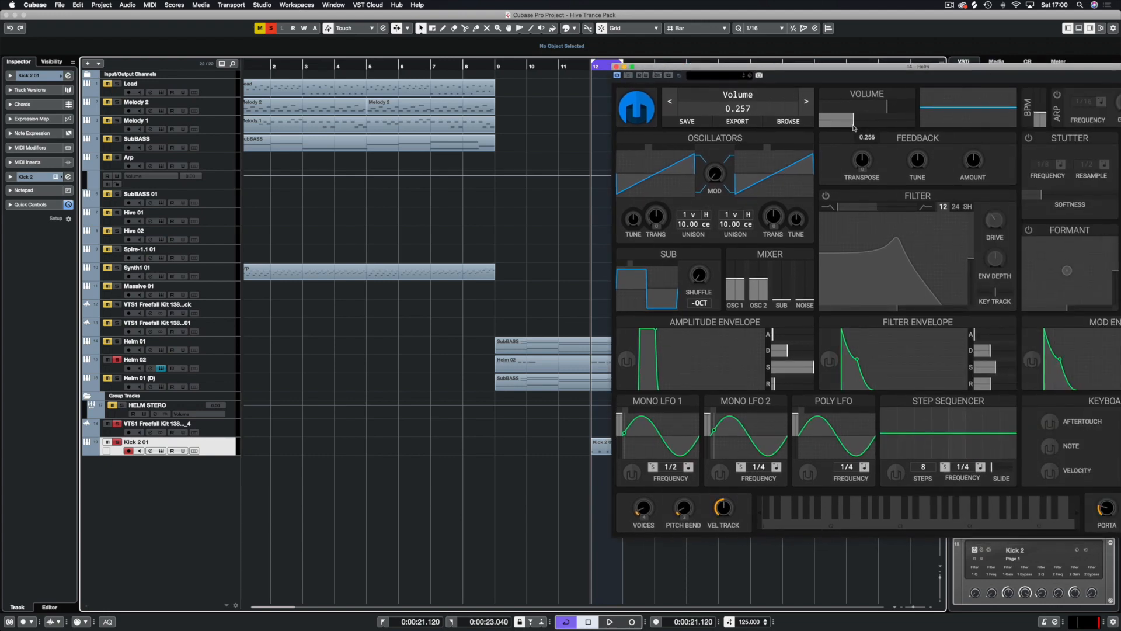
key("space")
left_click_drag(821, 74, 853, 57)
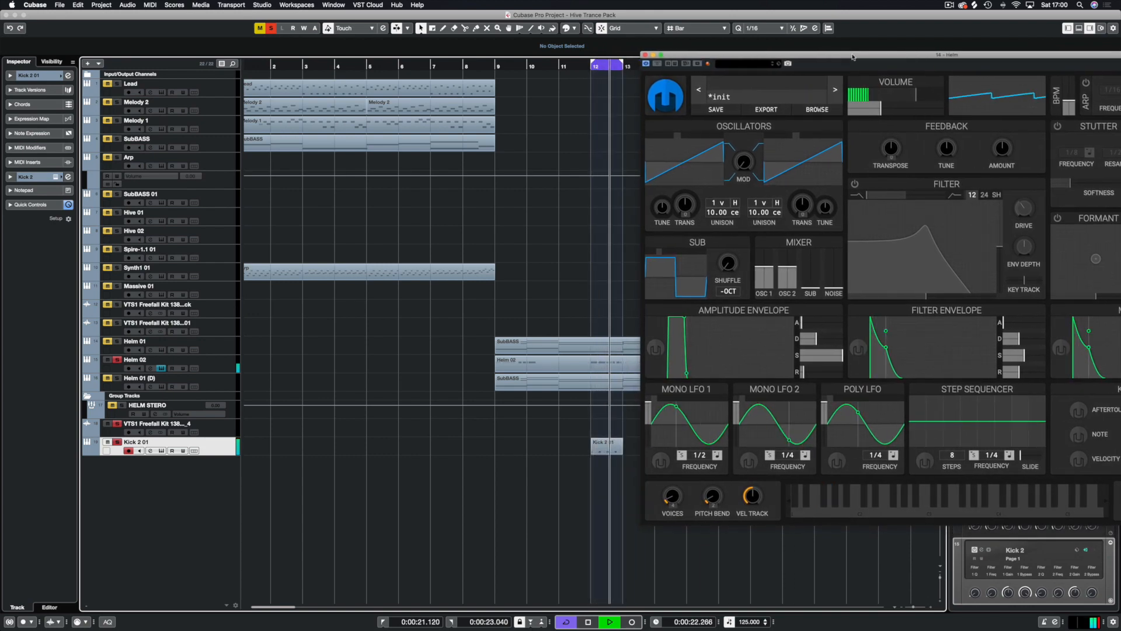
mouse_move(852, 57)
left_mouse_down()
mouse_move(805, 69)
mouse_move(850, 60)
left_mouse_up()
key("space")
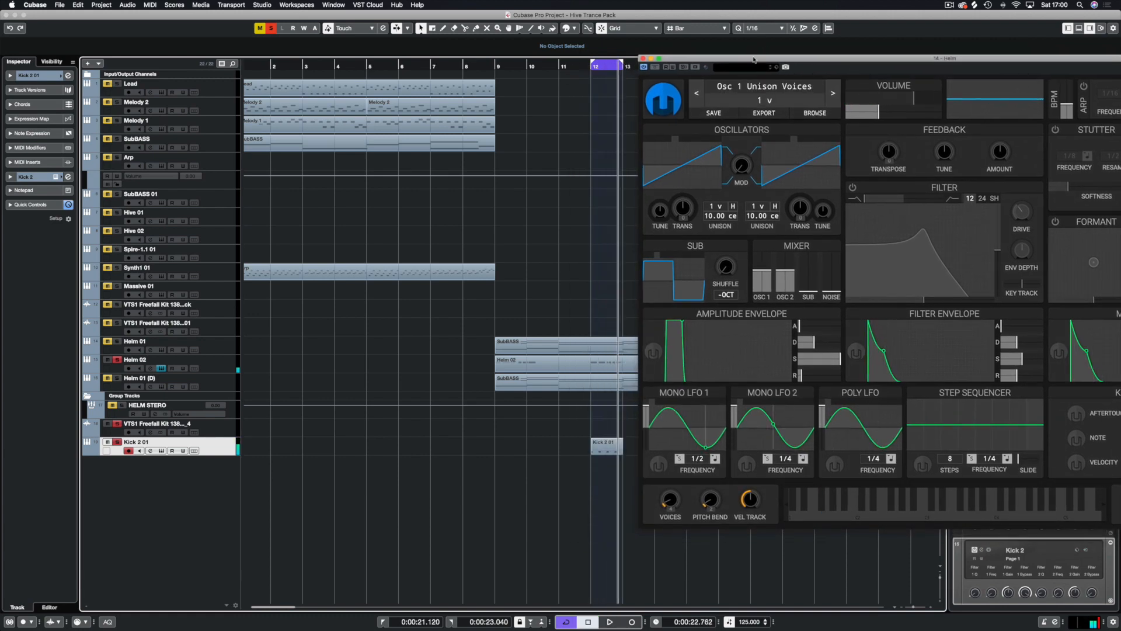
left_click_drag(753, 61, 499, 102)
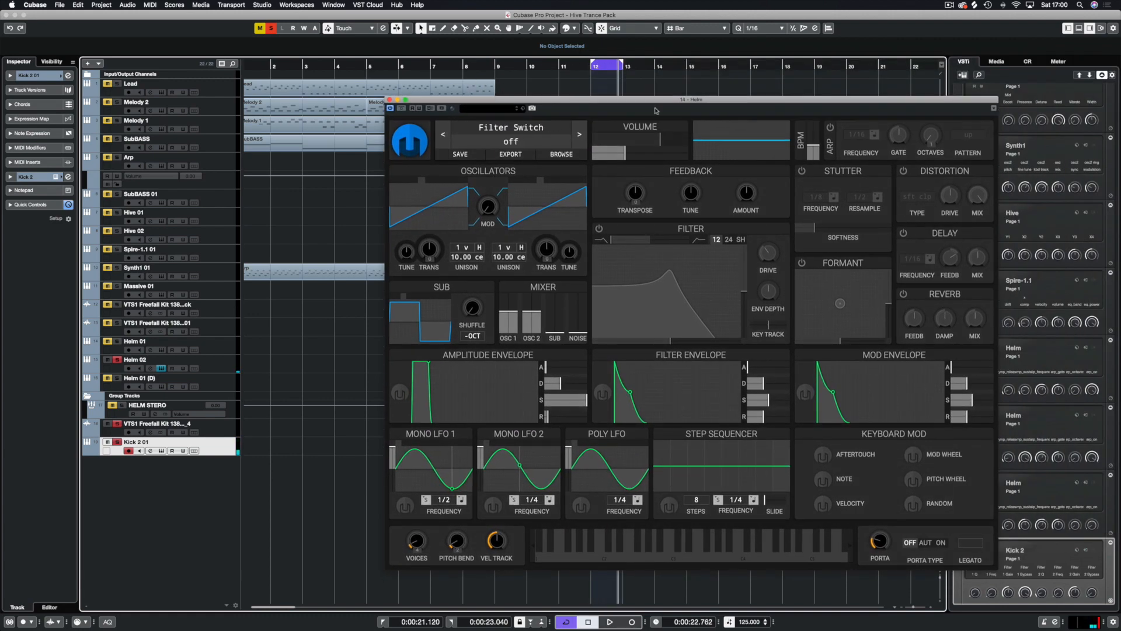
left_click_drag(640, 103, 630, 38)
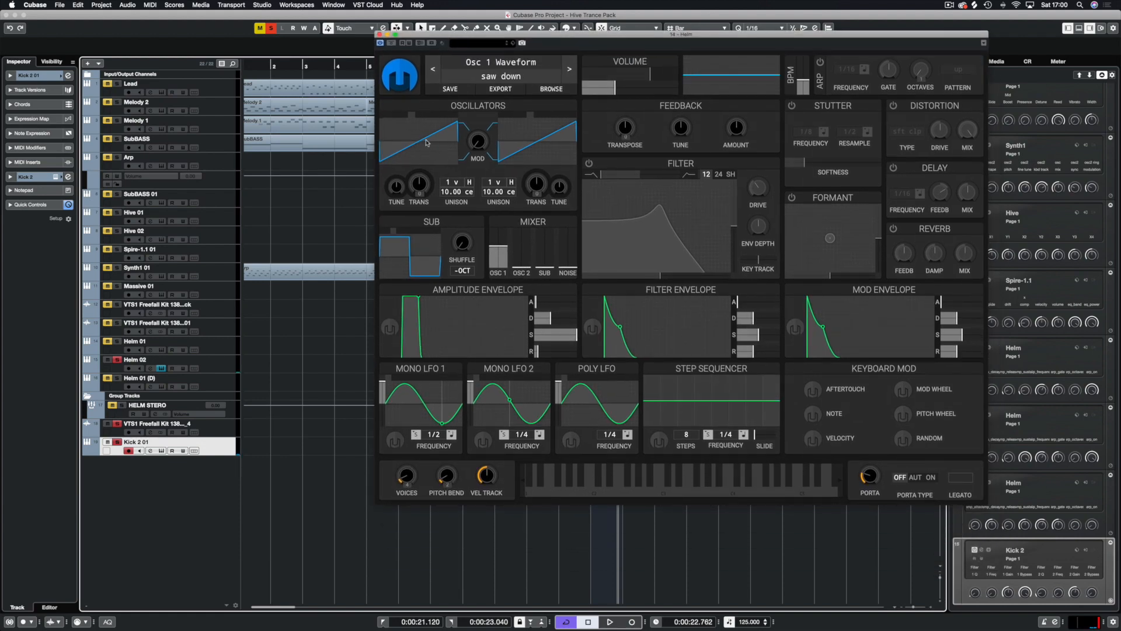
While the loop plays, raise Helm's main volume slightly and set the sub oscillator volume to 0.125
key("space")
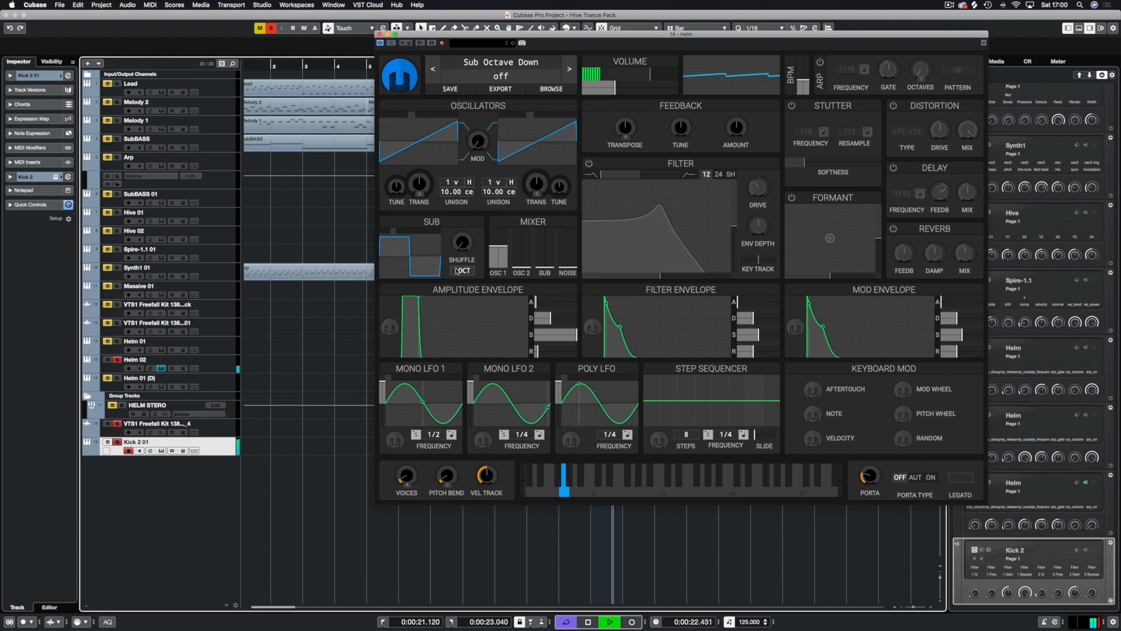
left_click_drag(617, 89, 623, 91)
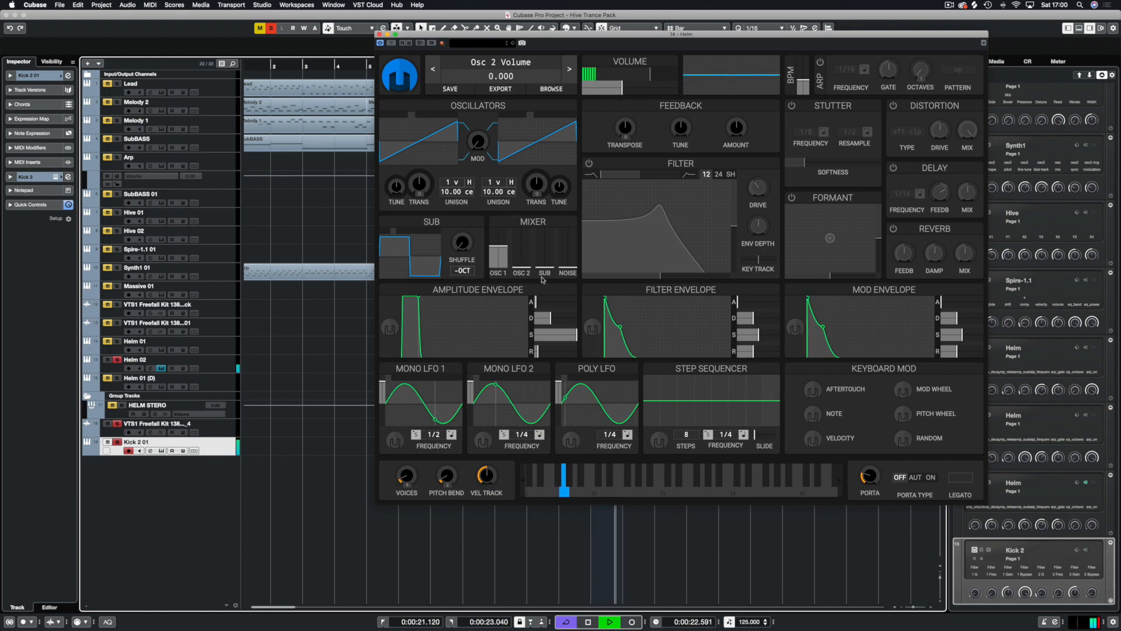
left_click_drag(545, 268, 549, 256)
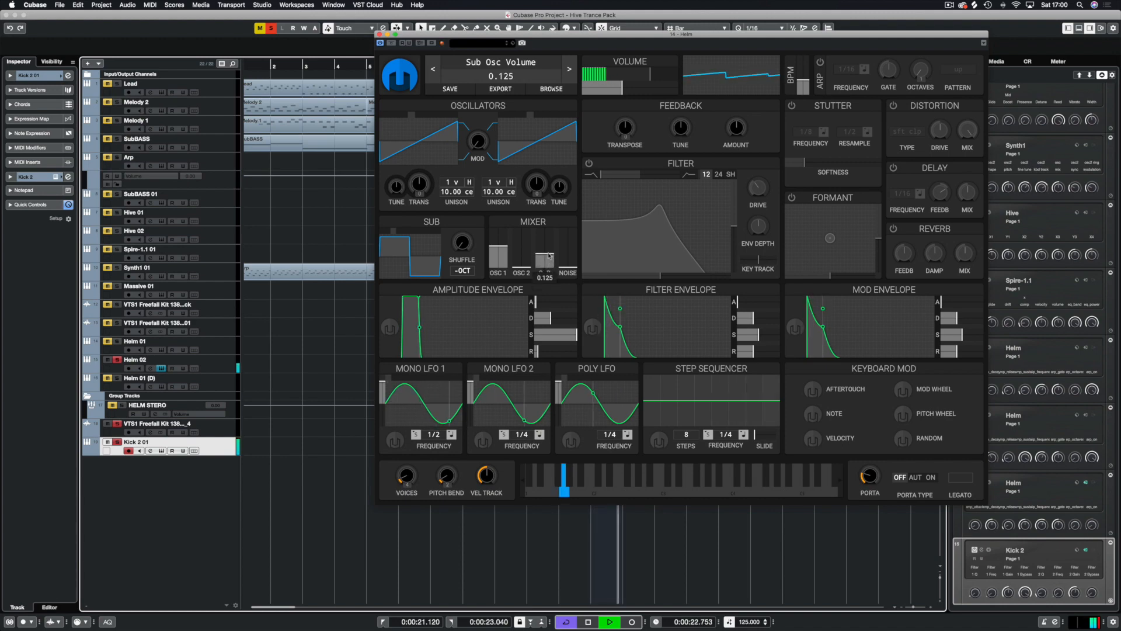
key("space")
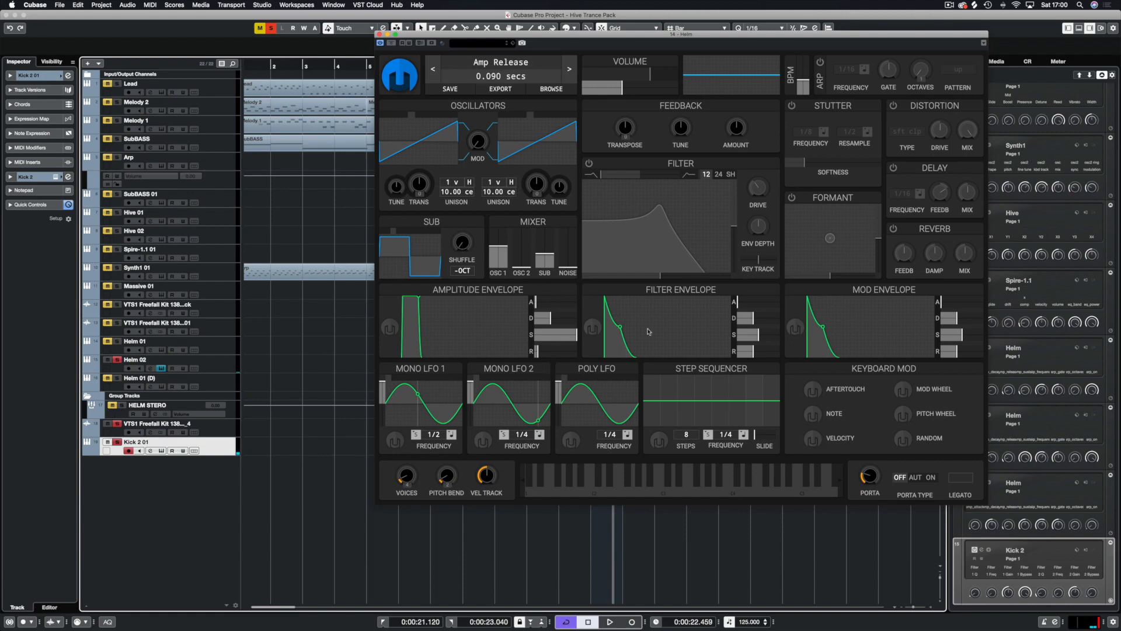
Raise the amplitude envelope's decay to its maximum and set its sustain to 0.381 while auditioning the loop
key("space")
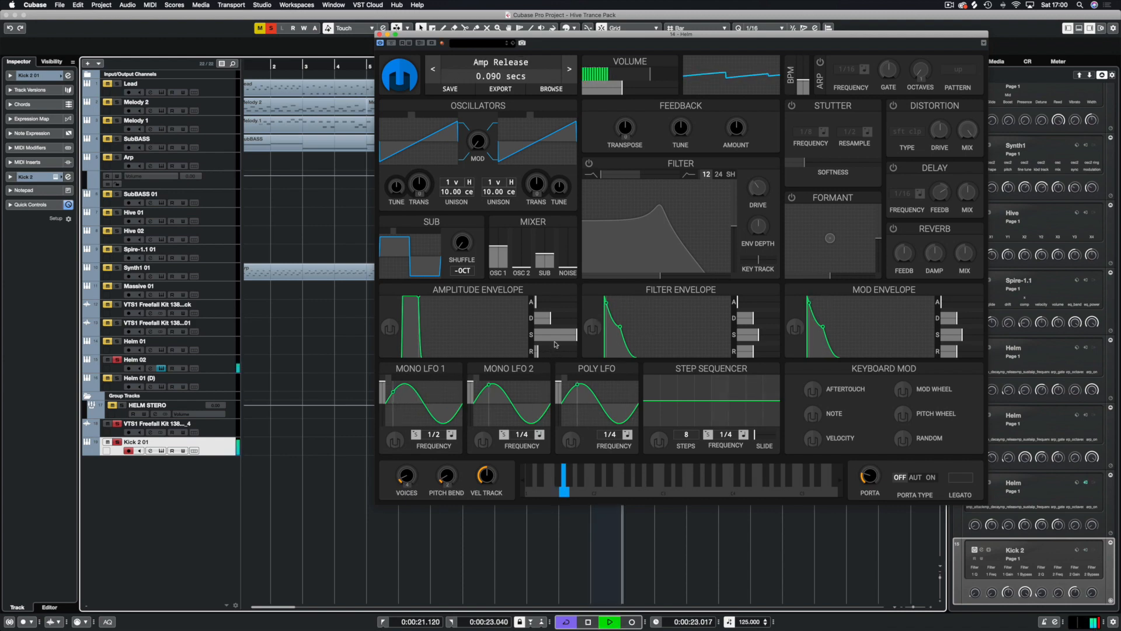
left_click_drag(555, 317, 555, 345)
key("space")
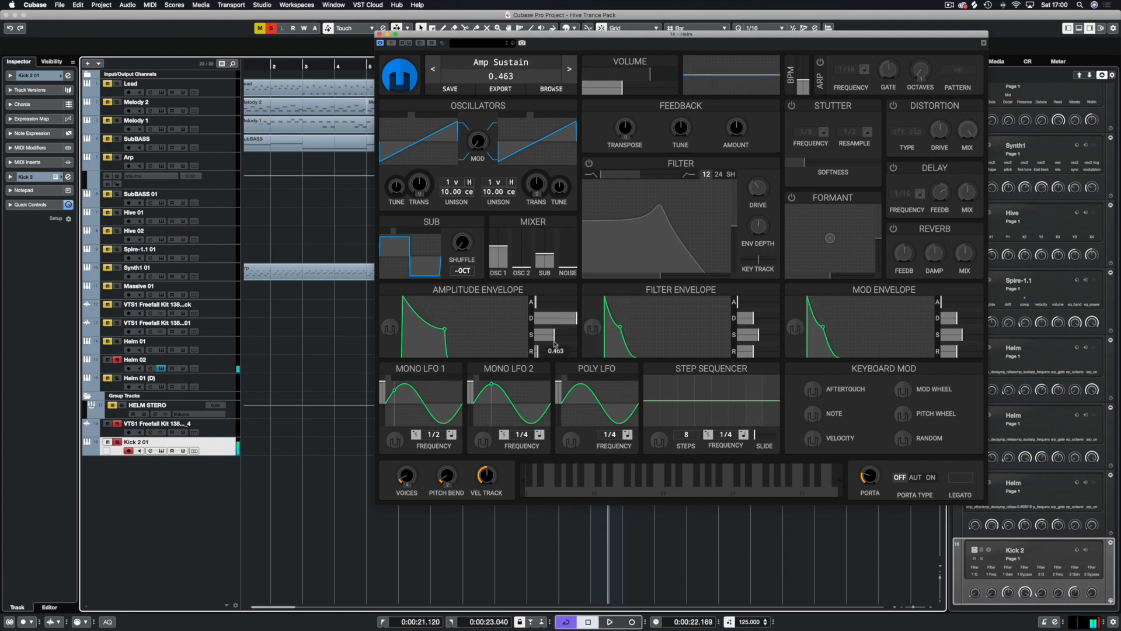
key("space")
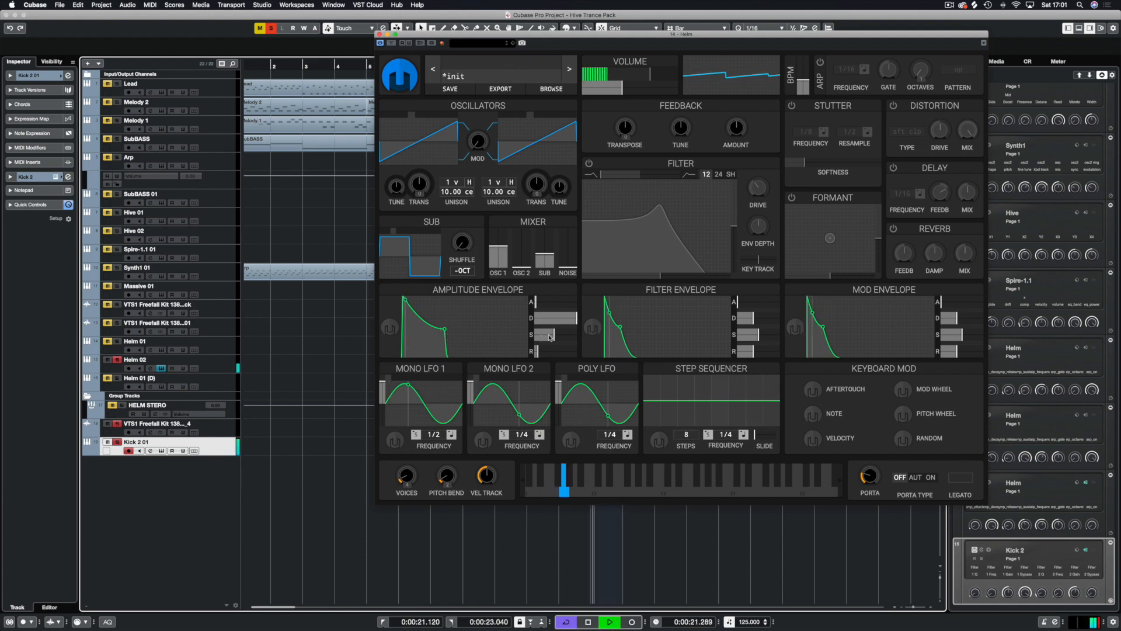
mouse_move(558, 337)
left_mouse_down()
mouse_move(542, 339)
mouse_move(550, 334)
left_mouse_up()
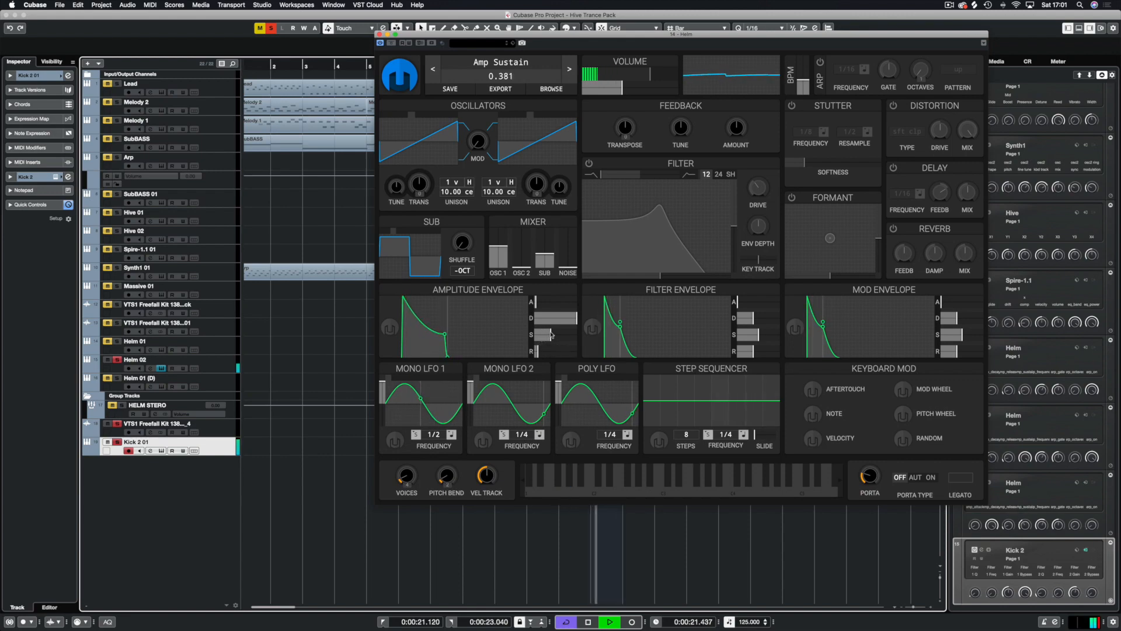
key("space")
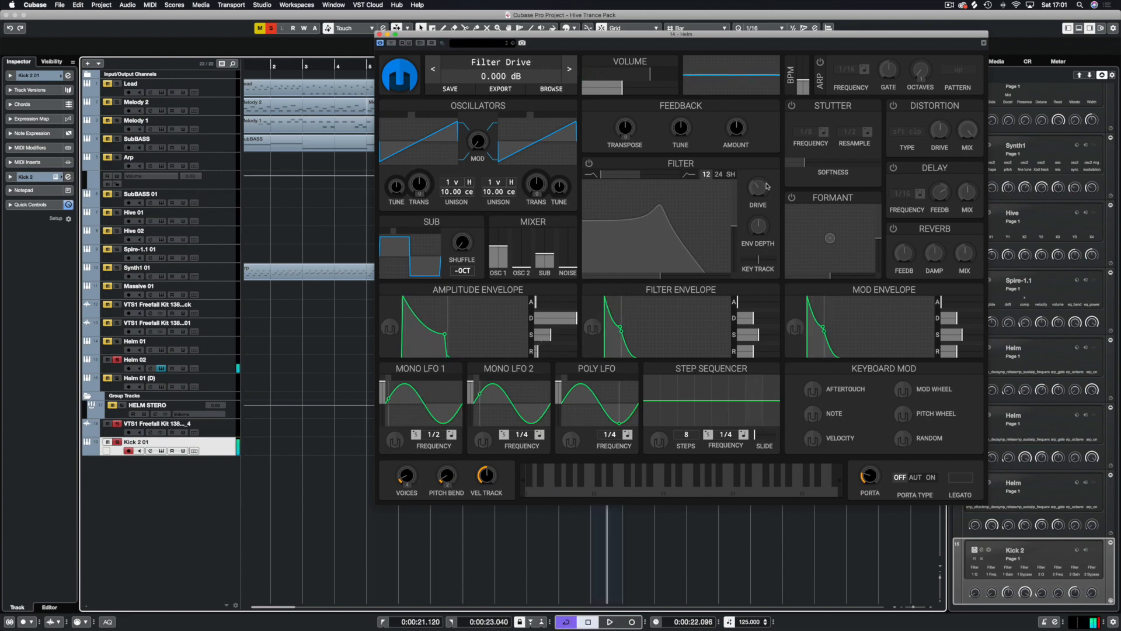
Enable the filter as a band shelf with resonance at 79.34% and a slightly lower cutoff
left_click(719, 174)
left_click(730, 175)
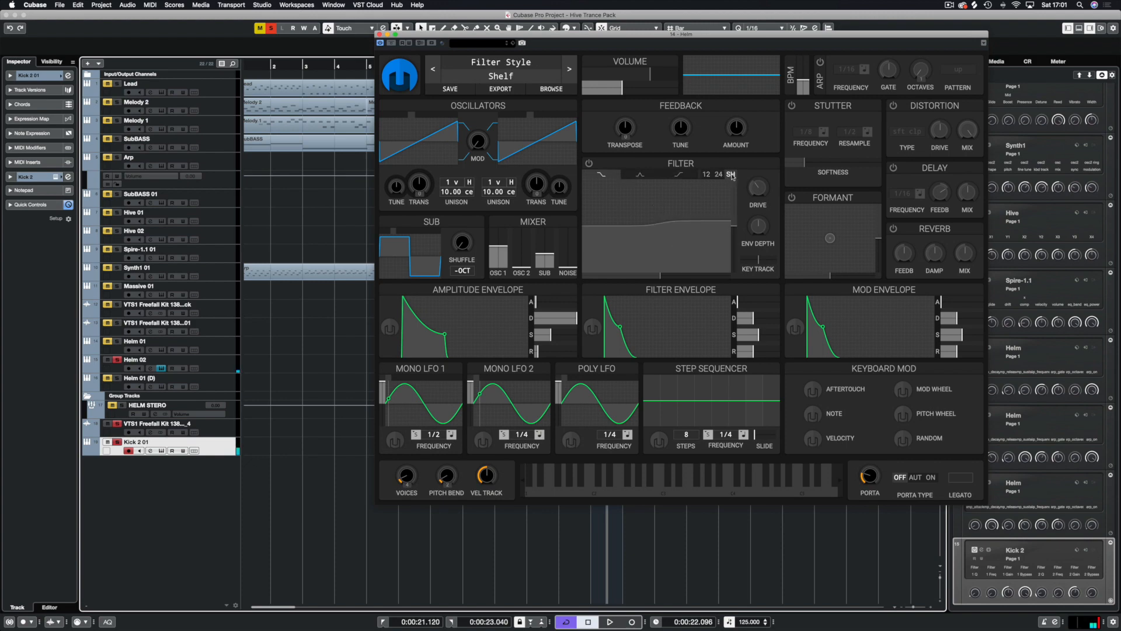
left_click(643, 177)
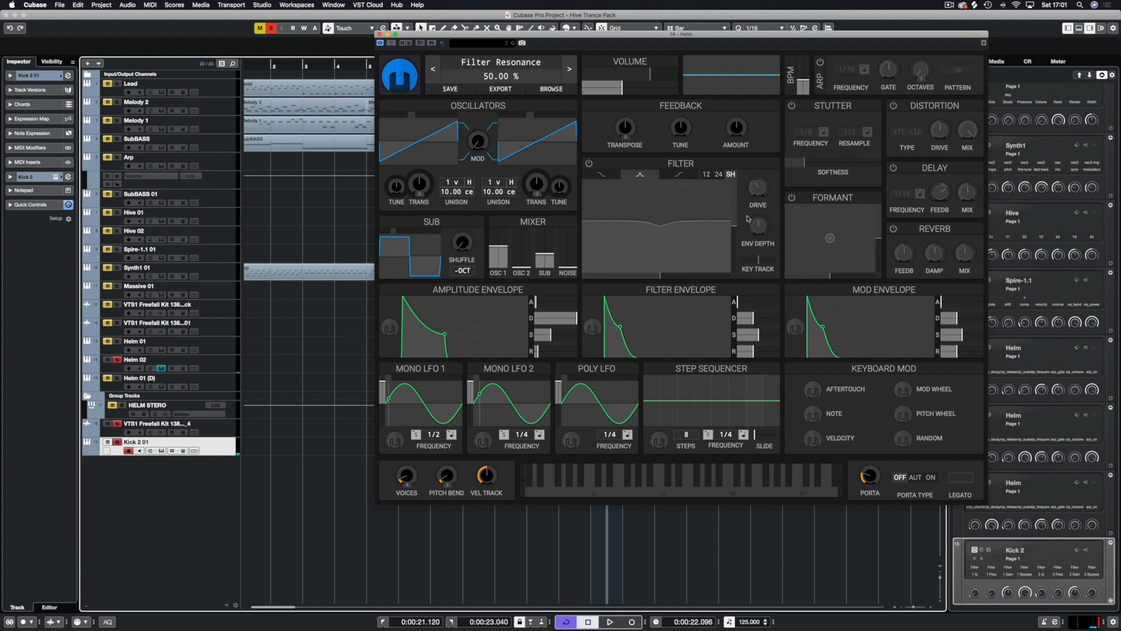
left_click_drag(672, 227, 653, 200)
key("space")
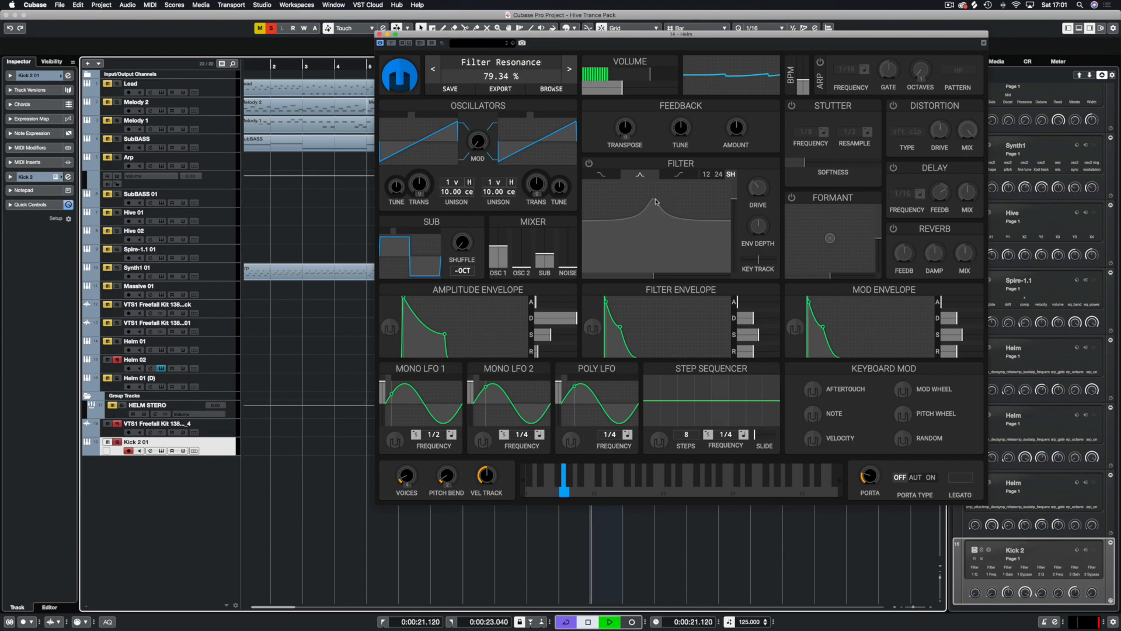
left_click(590, 164)
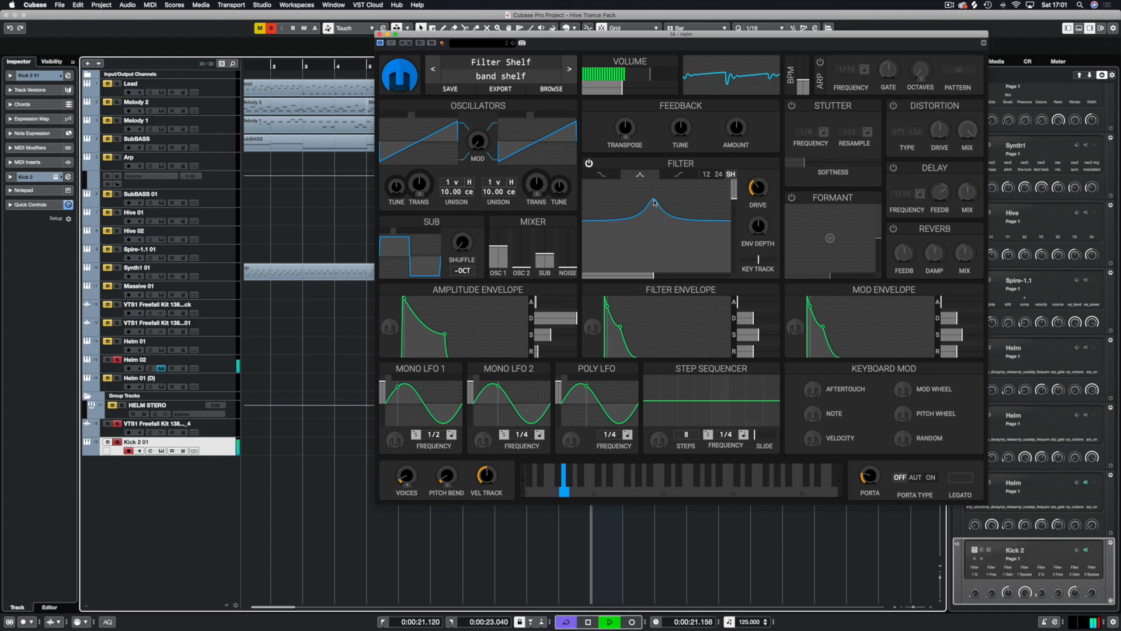
Lower the filter cutoff, increase the filter envelope depth, and set the resonance to 66.66% while auditioning the loop
left_click_drag(651, 201, 626, 201)
left_click_drag(758, 228, 758, 211)
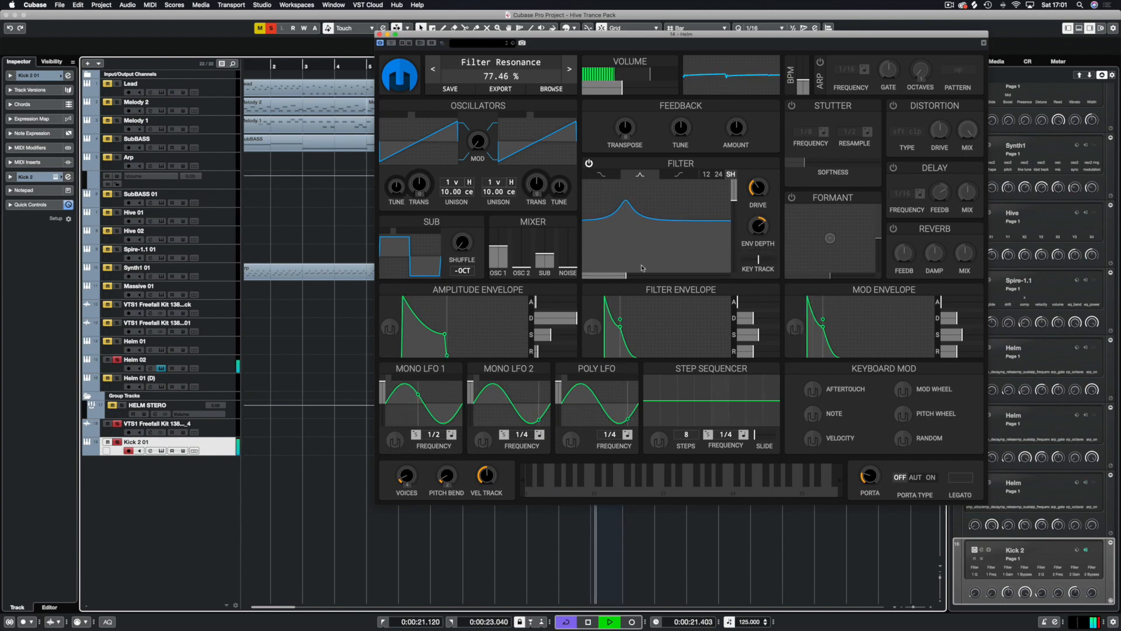
left_click_drag(625, 277, 614, 278)
mouse_move(614, 202)
left_mouse_down()
mouse_move(596, 208)
mouse_move(693, 200)
mouse_move(597, 213)
mouse_move(618, 213)
left_mouse_up()
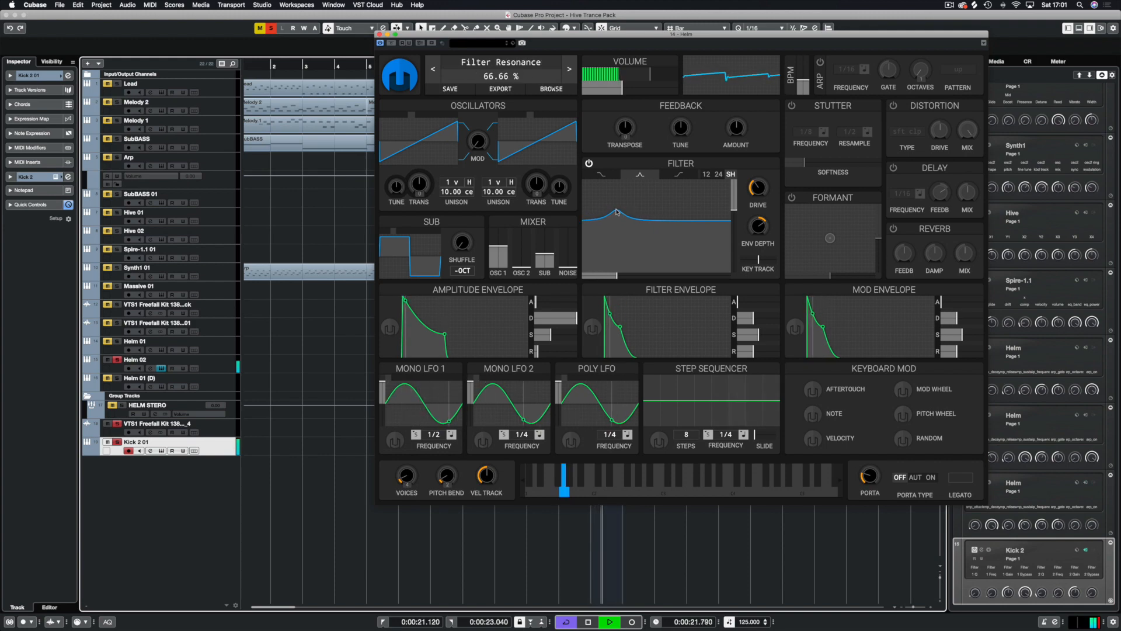
key("space")
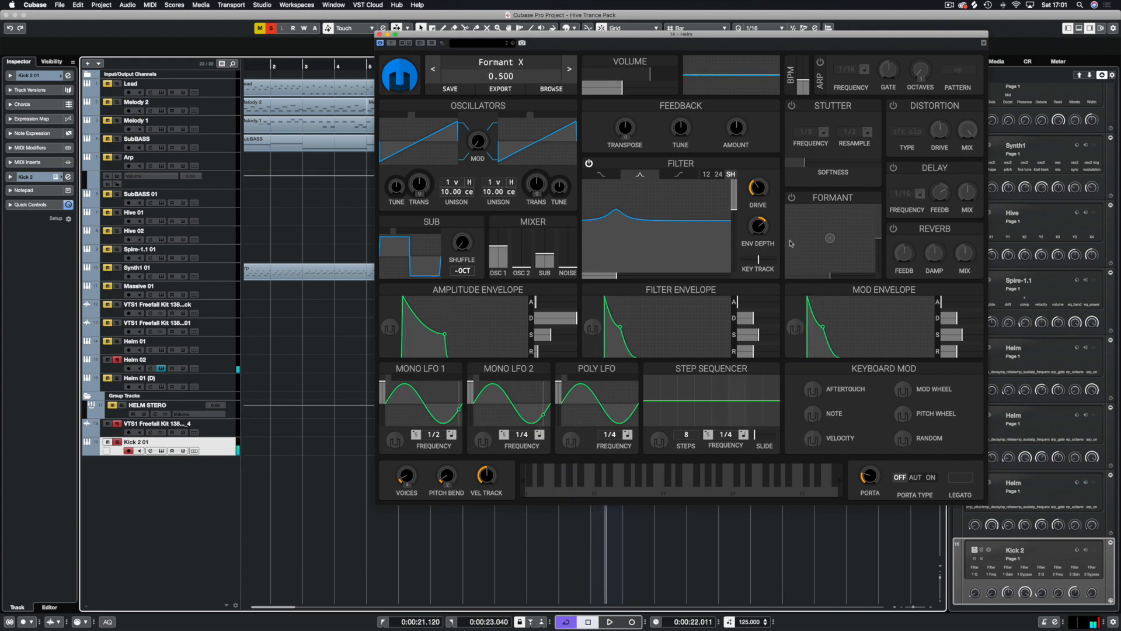
key("space")
left_click_drag(616, 275, 616, 278)
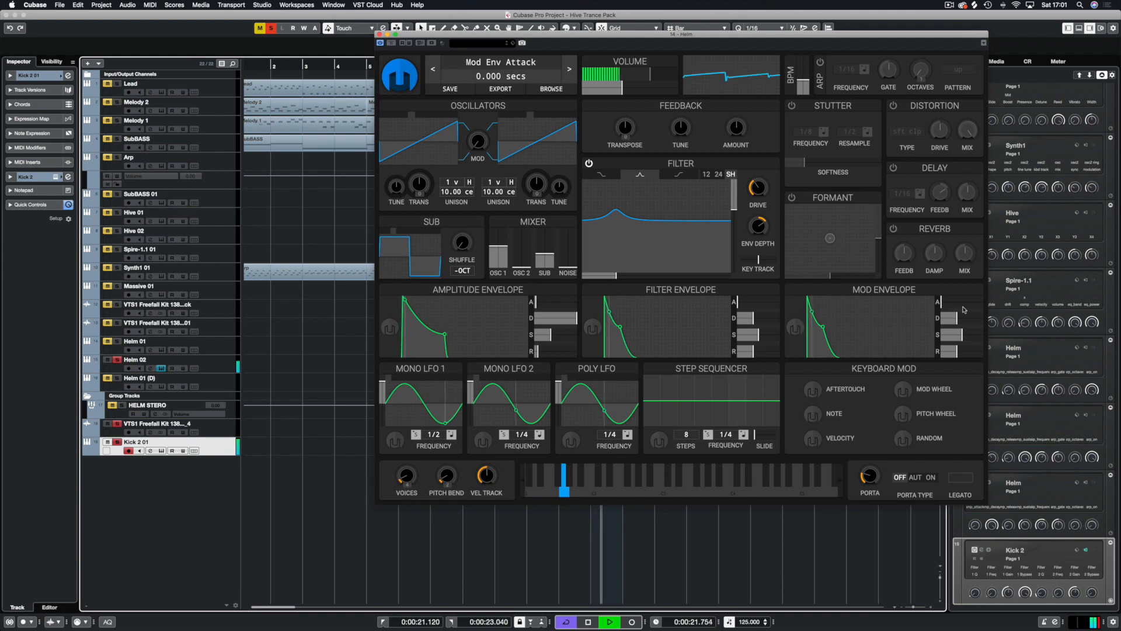
key("space")
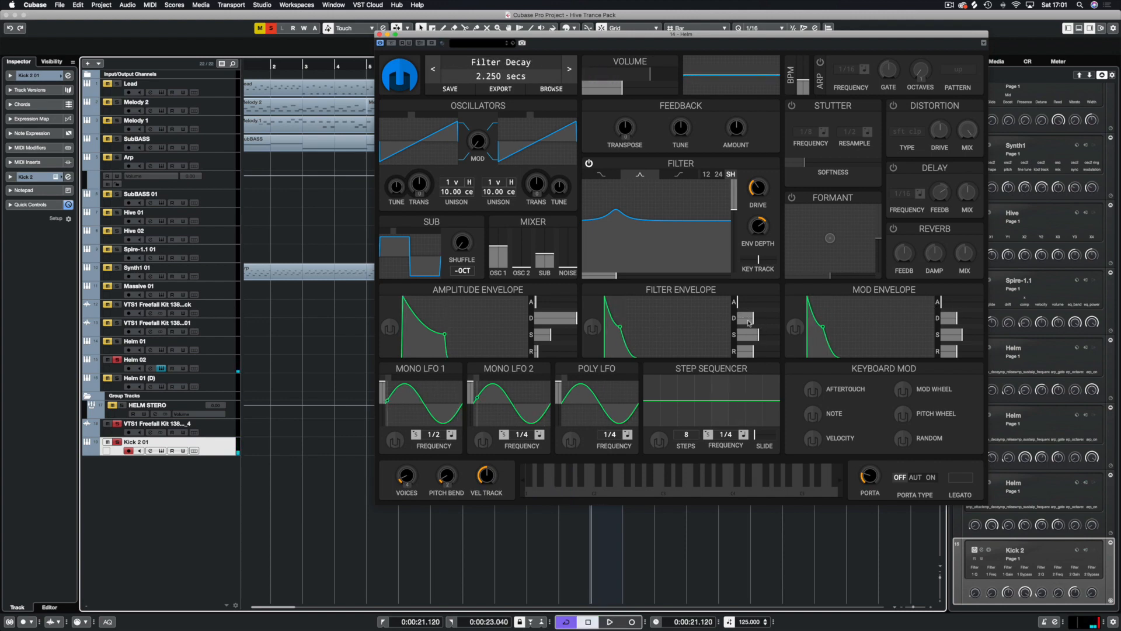
Shorten the filter envelope's decay and release, and set its sustain to 0.124 and attack to 0.046 seconds
key("space")
left_click_drag(749, 323, 744, 337)
left_click(744, 334)
left_click(746, 320)
left_click(744, 335)
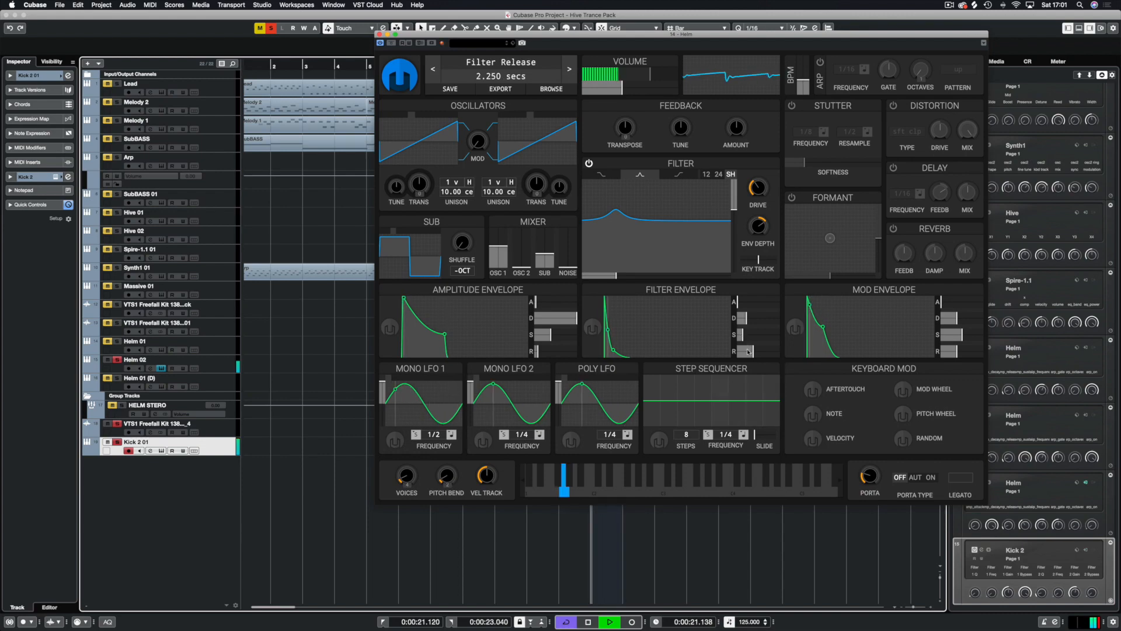
left_click(742, 355)
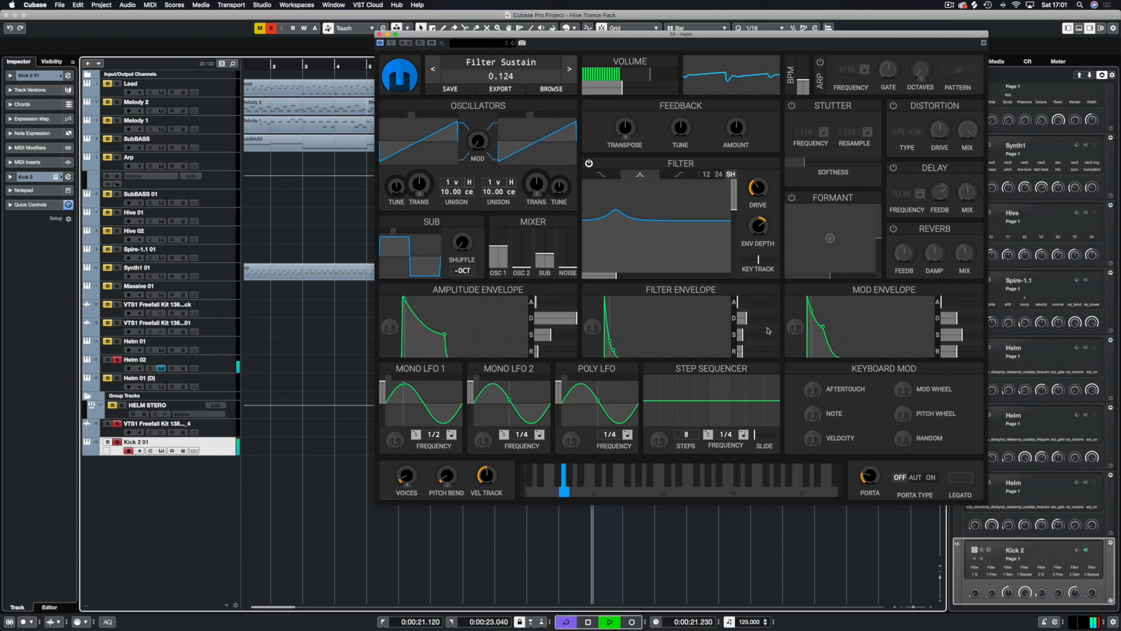
left_click(759, 302)
left_click_drag(759, 305, 743, 309)
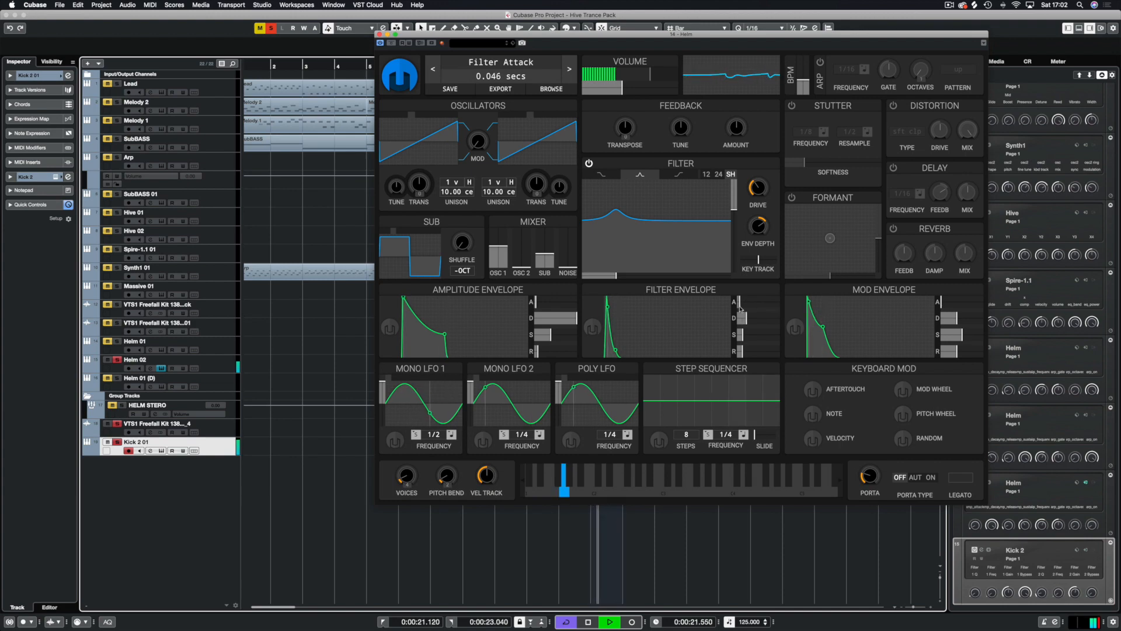
key("space")
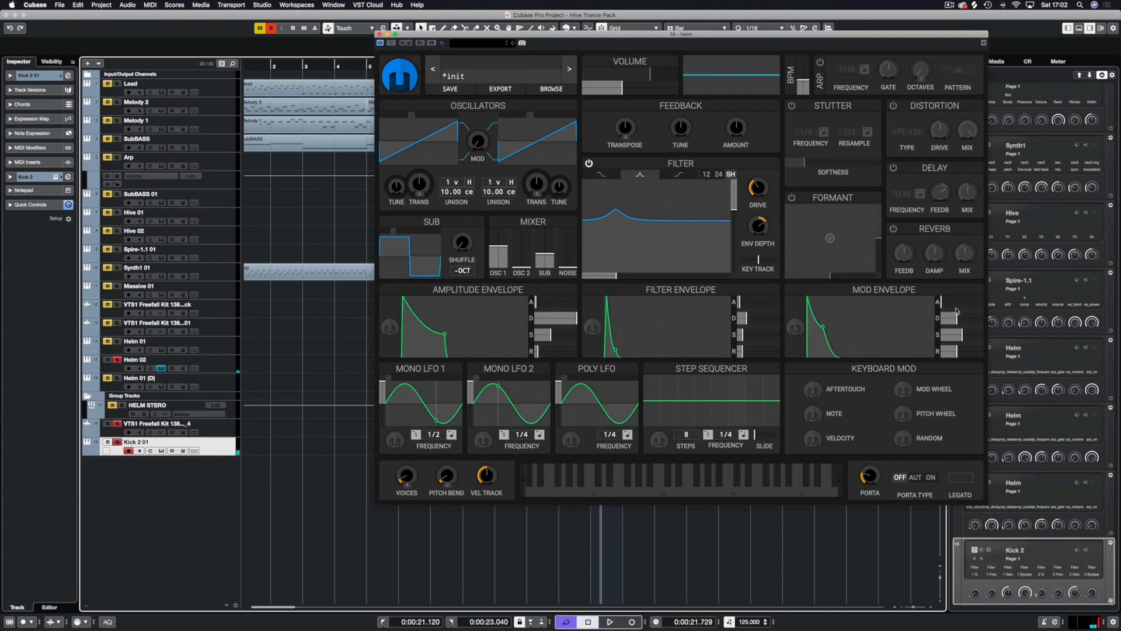
Audition the loop, then assign the mod envelope as a modulation source for the filter's envelope depth
key("space")
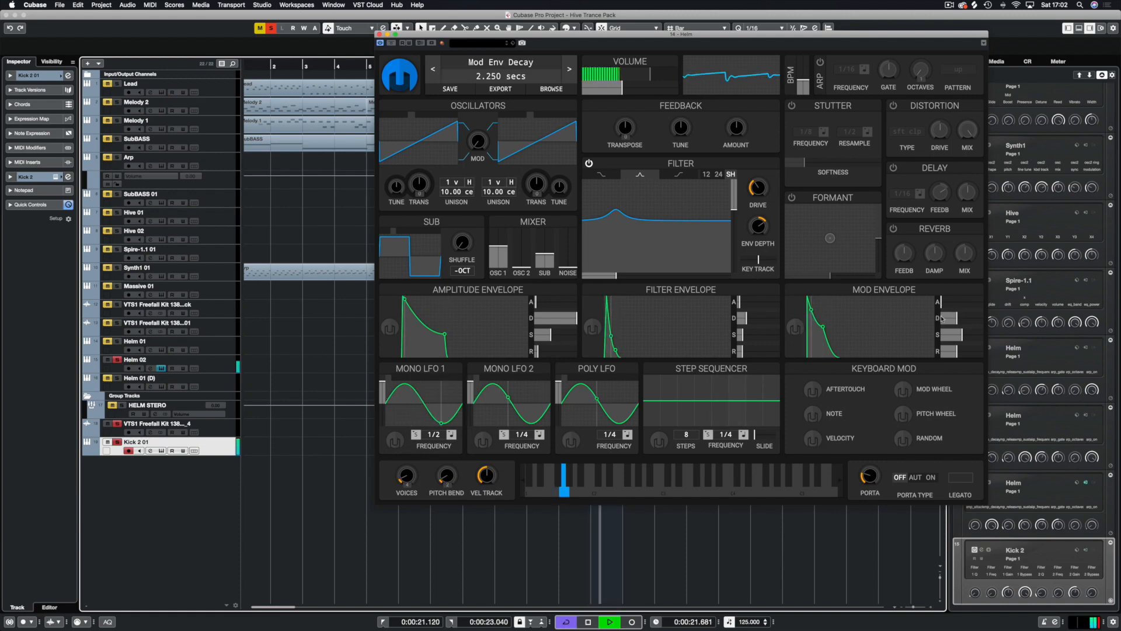
key("space")
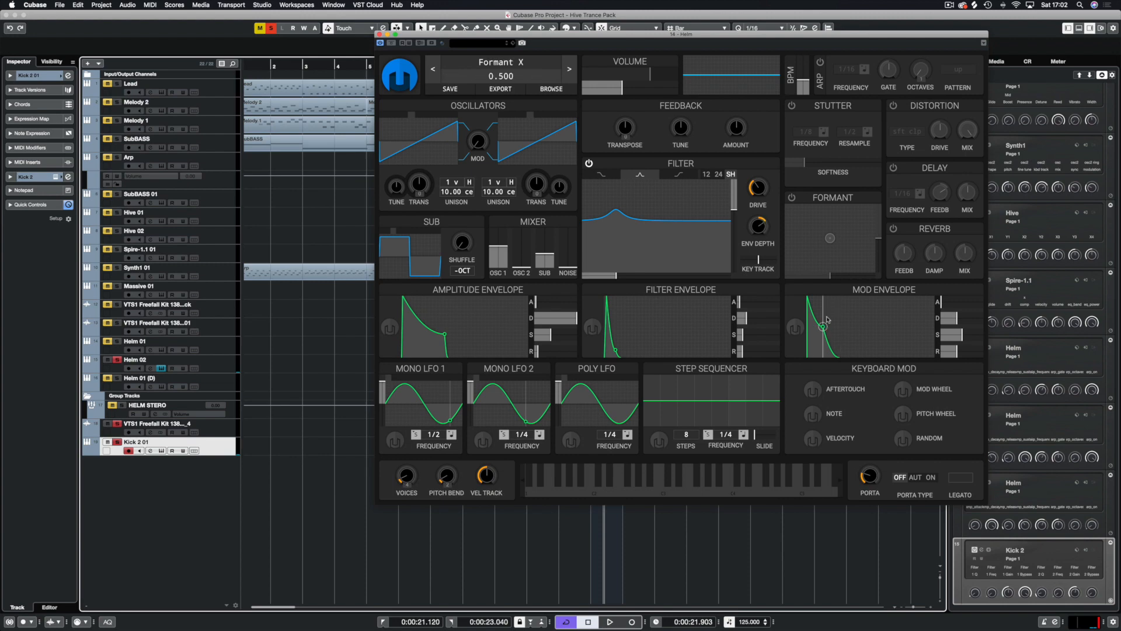
left_click(804, 334)
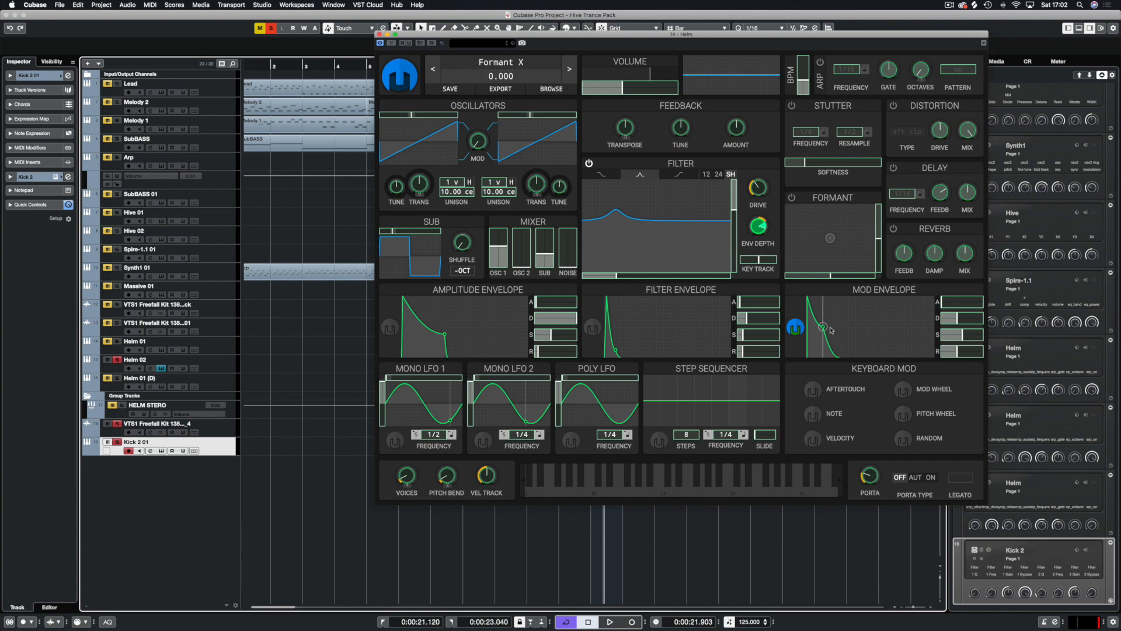
left_click_drag(793, 329, 758, 230)
While the loop plays, reduce the mod envelope's decay, sustain and release, and set its attack to 0.270 seconds
key("space")
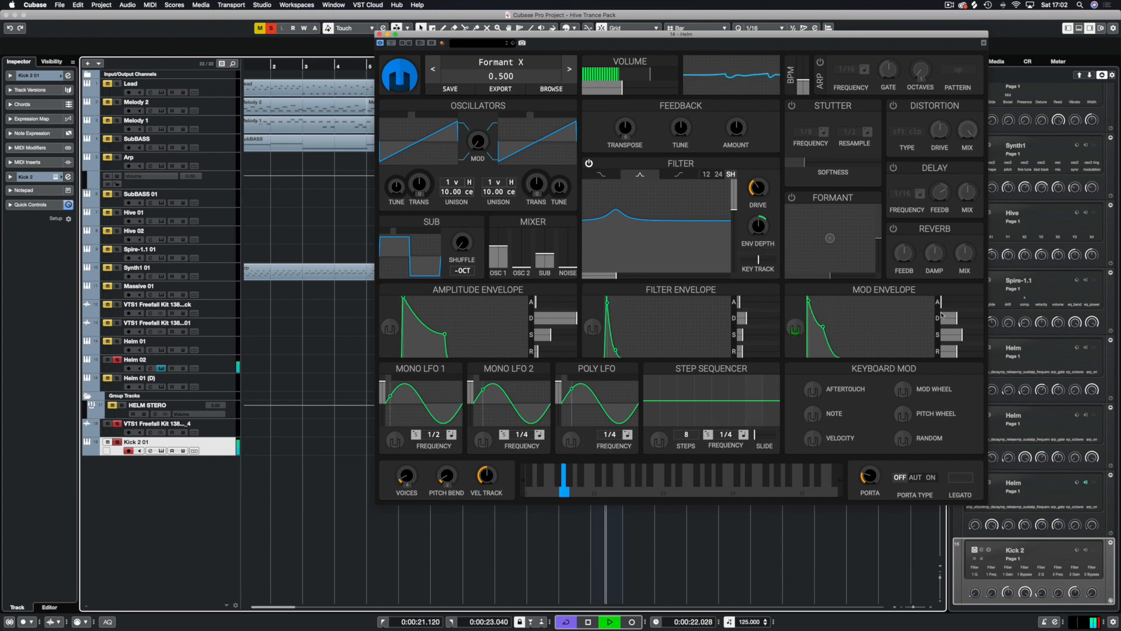
left_click_drag(953, 318, 939, 358)
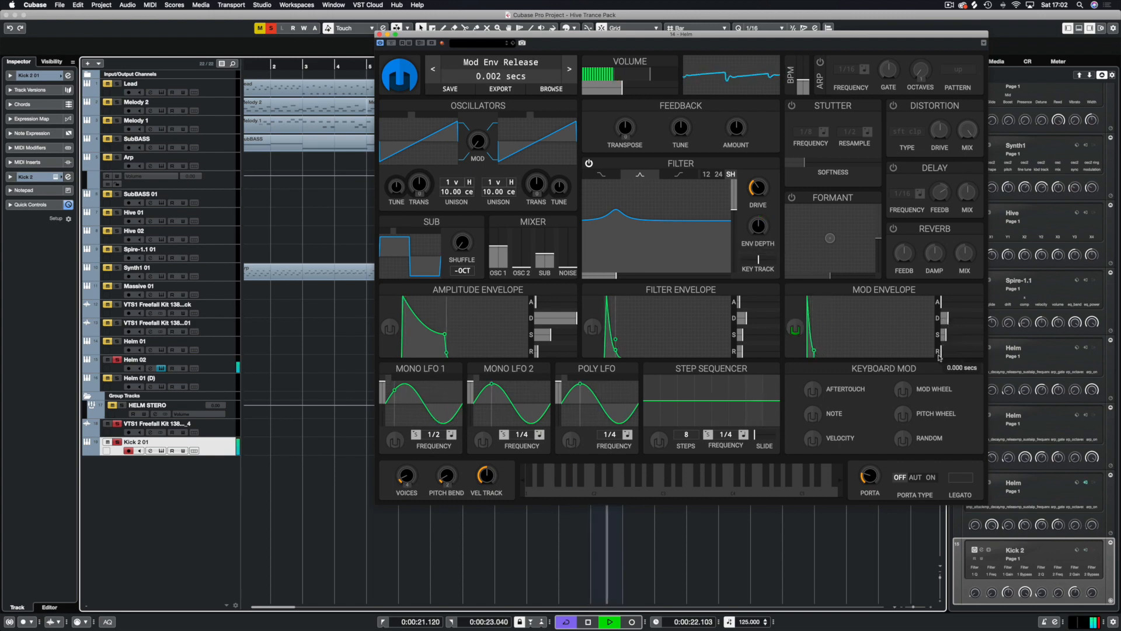
mouse_move(945, 318)
left_mouse_down()
mouse_move(964, 336)
mouse_move(951, 337)
left_mouse_up()
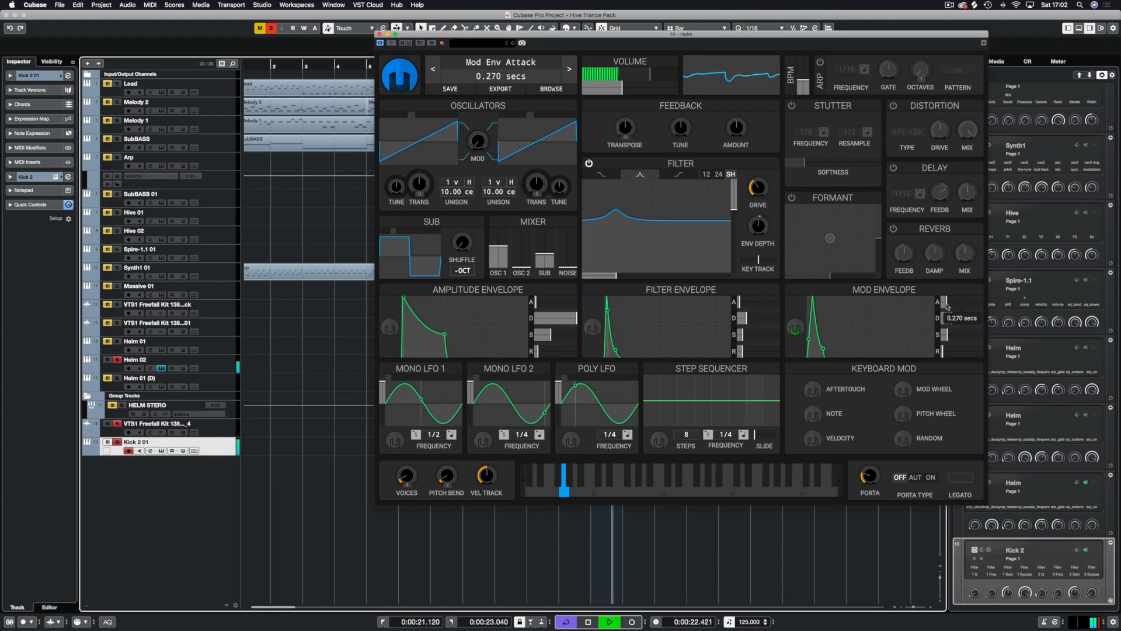
Reduce the mod envelope's attack to its minimum and set the filter envelope depth to 22.16 semitones
left_click_drag(947, 306, 940, 307)
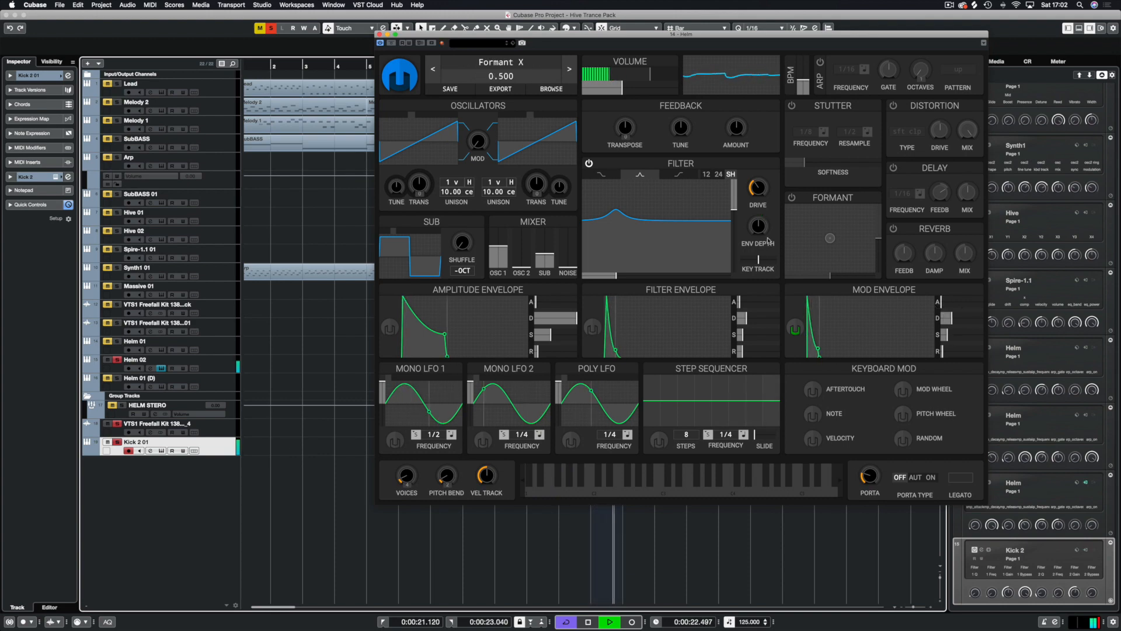
mouse_move(758, 226)
left_mouse_down()
mouse_move(757, 203)
mouse_move(758, 213)
left_mouse_up()
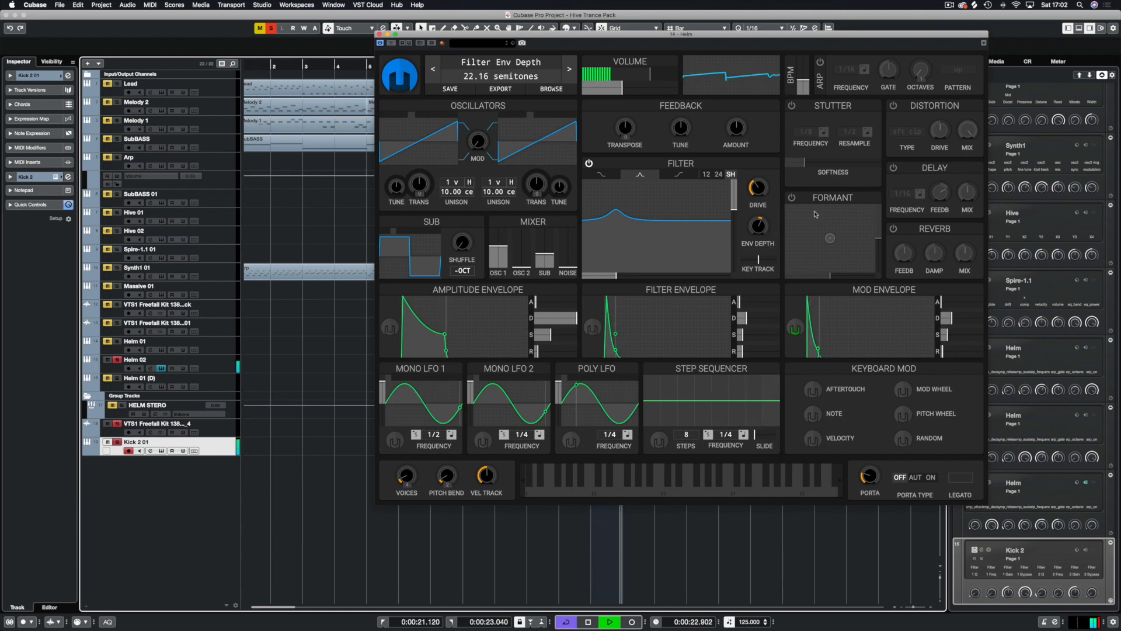
Try the formant effect on the patch with its control point shifted, and switch it back off
left_click(792, 198)
mouse_move(831, 238)
left_mouse_down()
mouse_move(800, 257)
mouse_move(856, 246)
mouse_move(832, 223)
mouse_move(822, 228)
left_mouse_up()
left_click(792, 198)
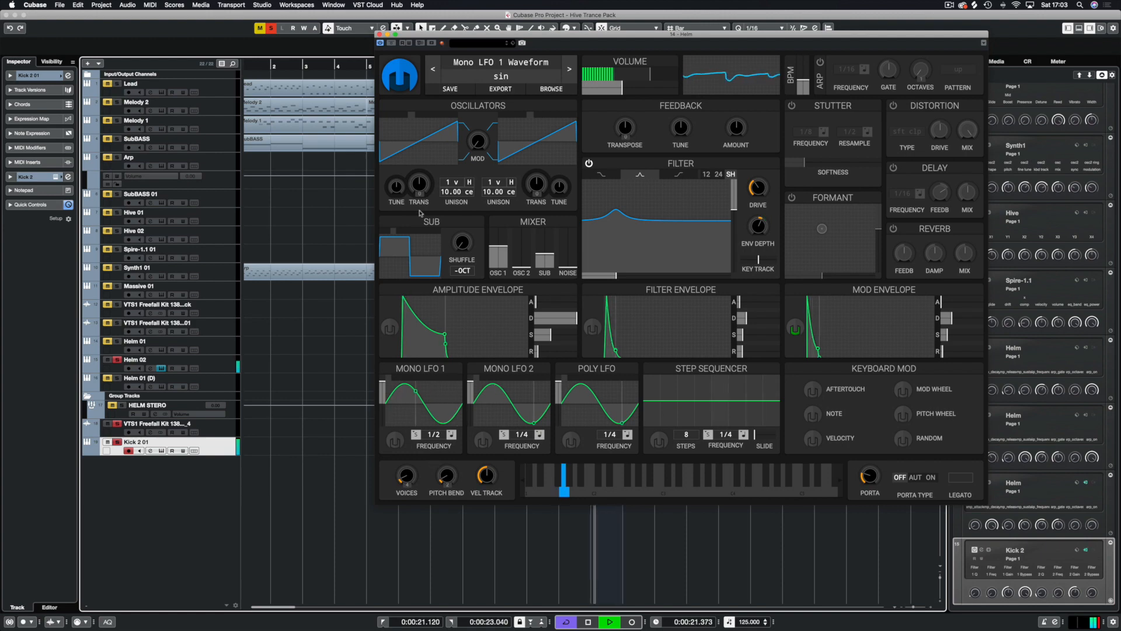
Try transposing oscillator 1 upward while auditioning the loop, and return it to its original pitch
key("space")
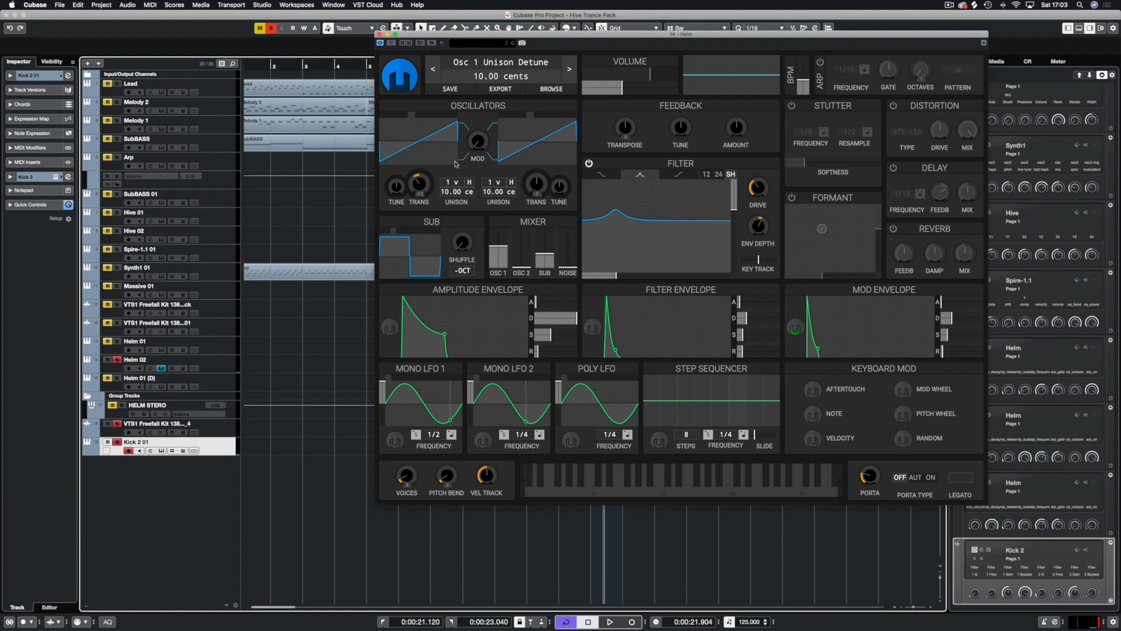
key("space")
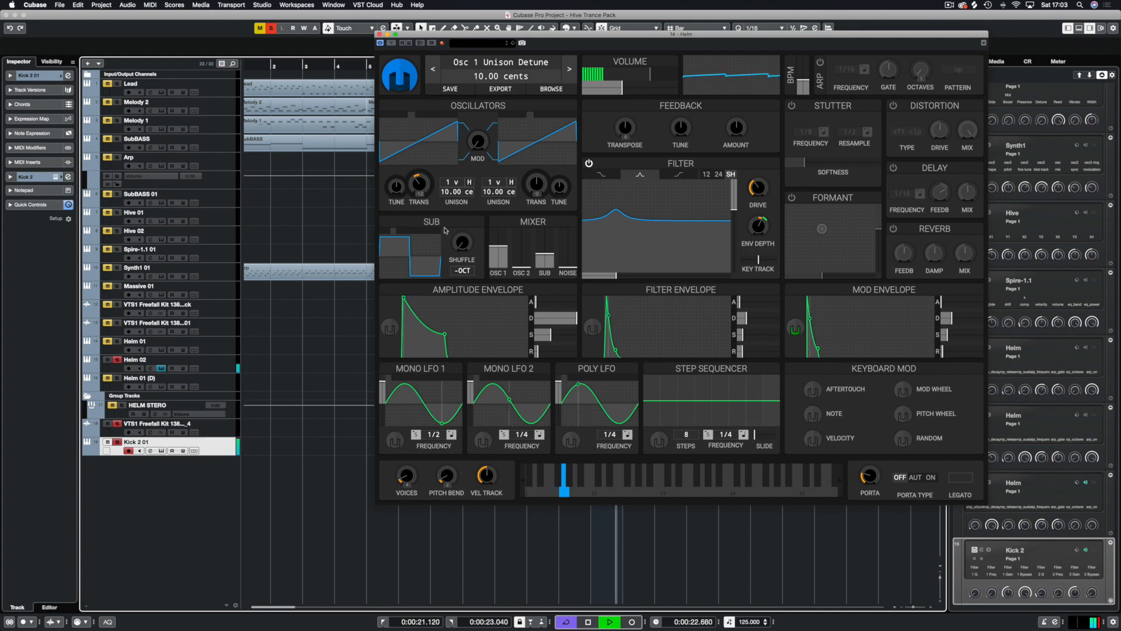
left_click_drag(419, 186, 420, 181)
key("space")
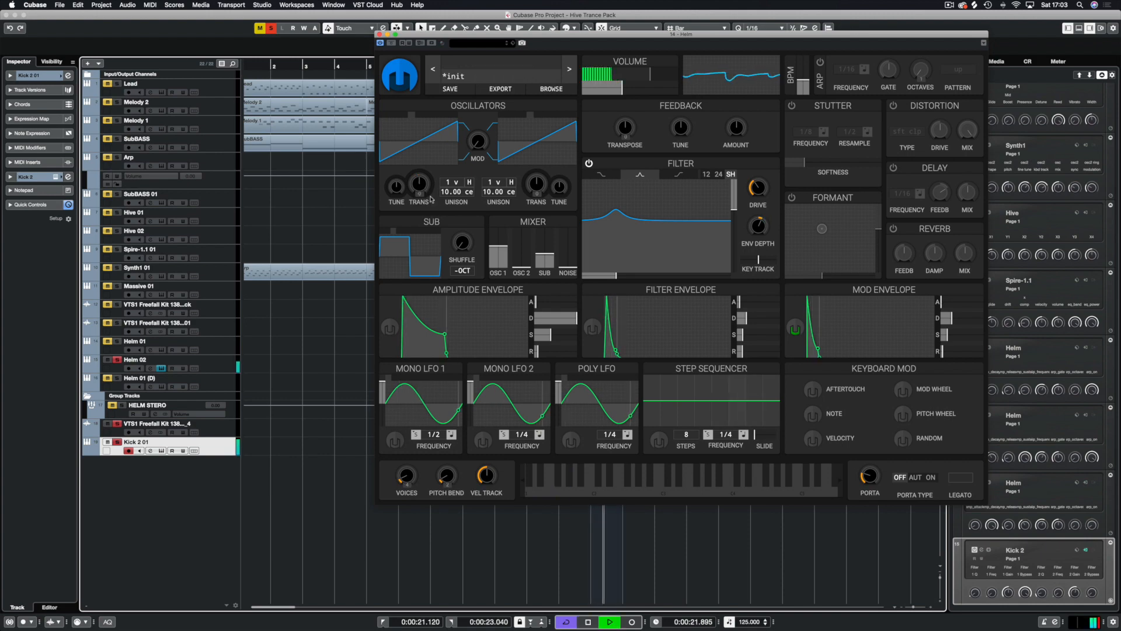
key("space")
Give oscillator 2 a stepped pyramid waveform, raise its mixer volume slightly, and transpose it upward while the loop plays
left_click_drag(537, 117, 564, 118)
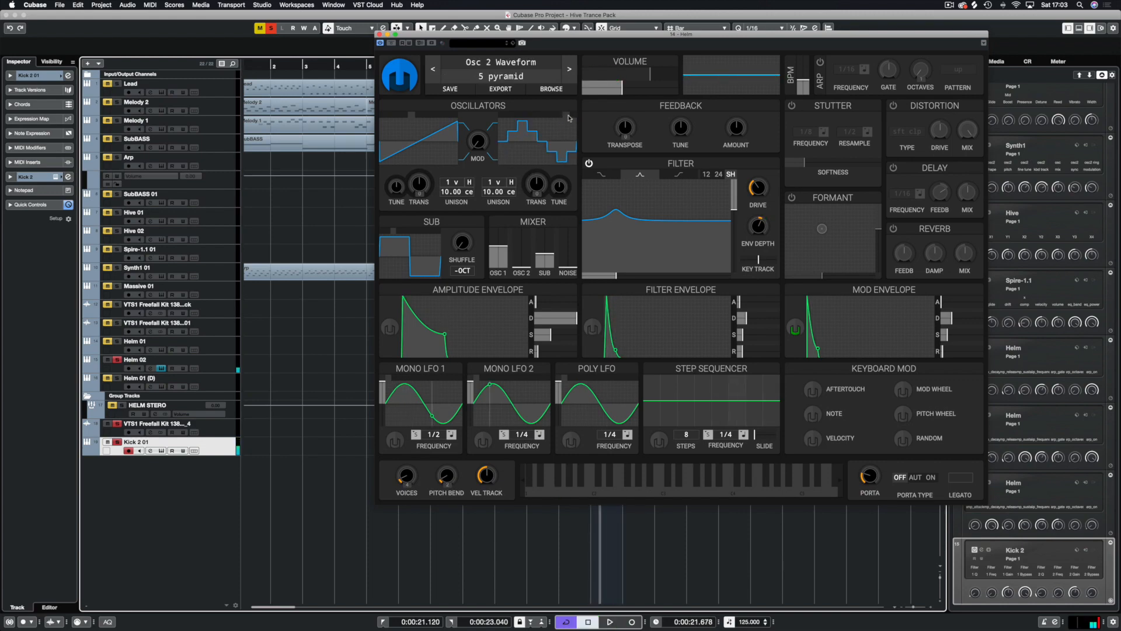
key("space")
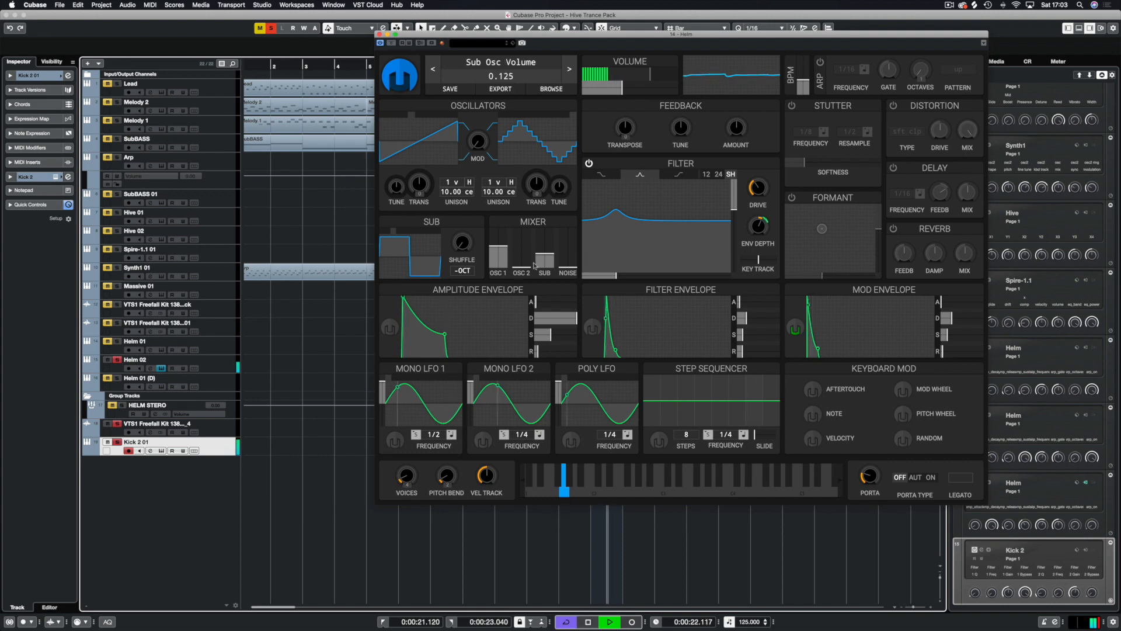
mouse_move(521, 266)
left_mouse_down()
mouse_move(530, 224)
mouse_move(524, 267)
left_mouse_up()
left_click_drag(536, 184, 536, 147)
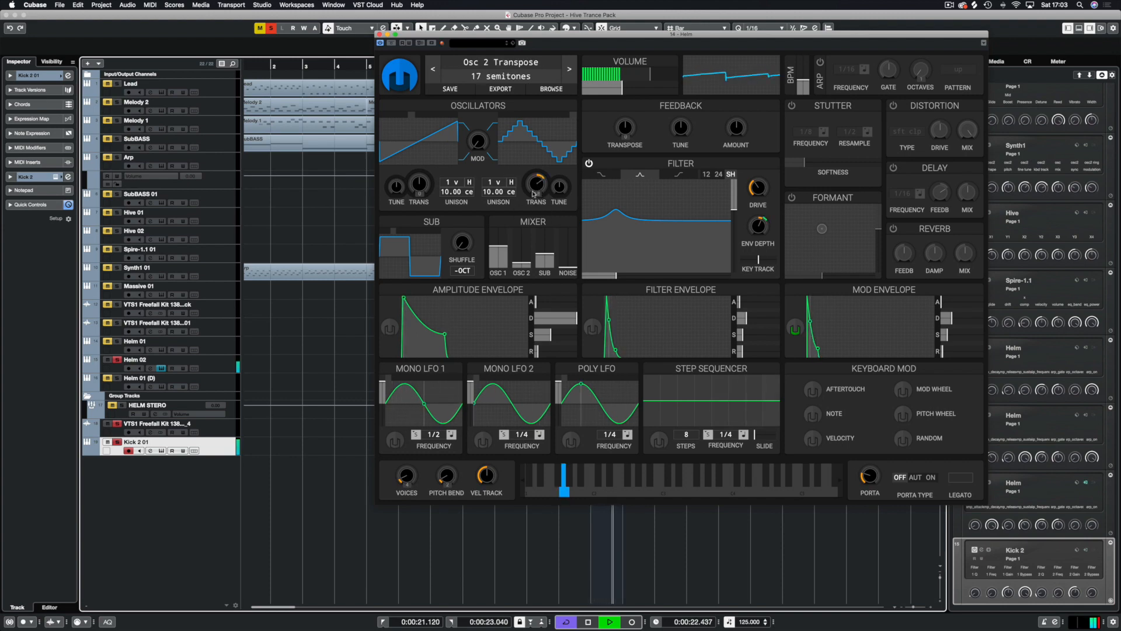
Set the oscillator 2 volume to 0.000 and add a small amount of noise in the mixer
left_click_drag(522, 262, 521, 310)
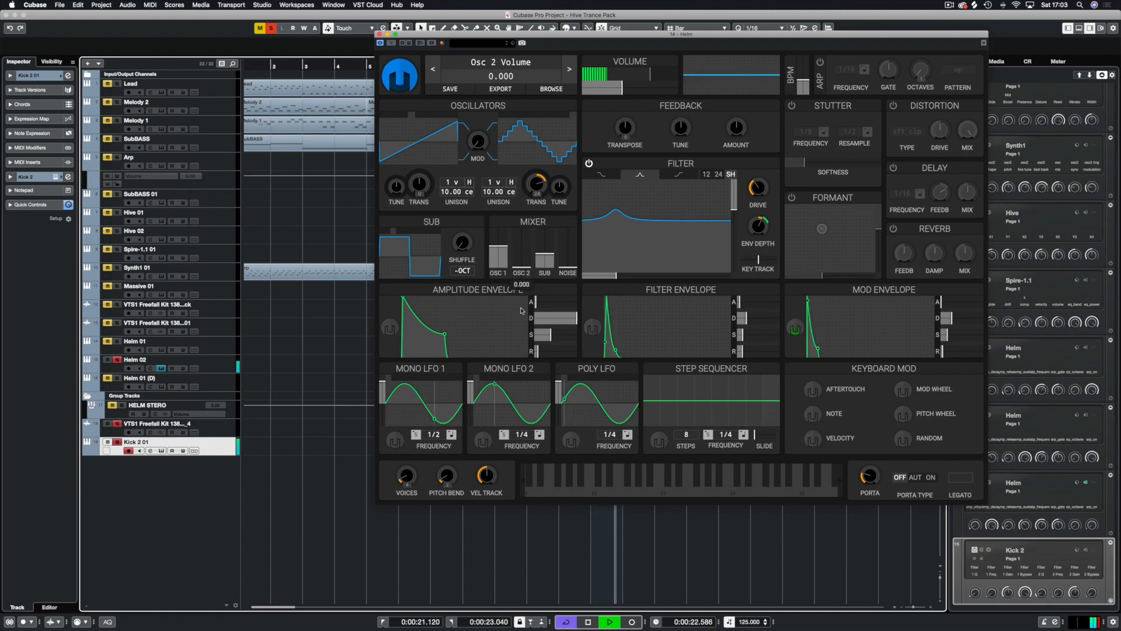
key("space")
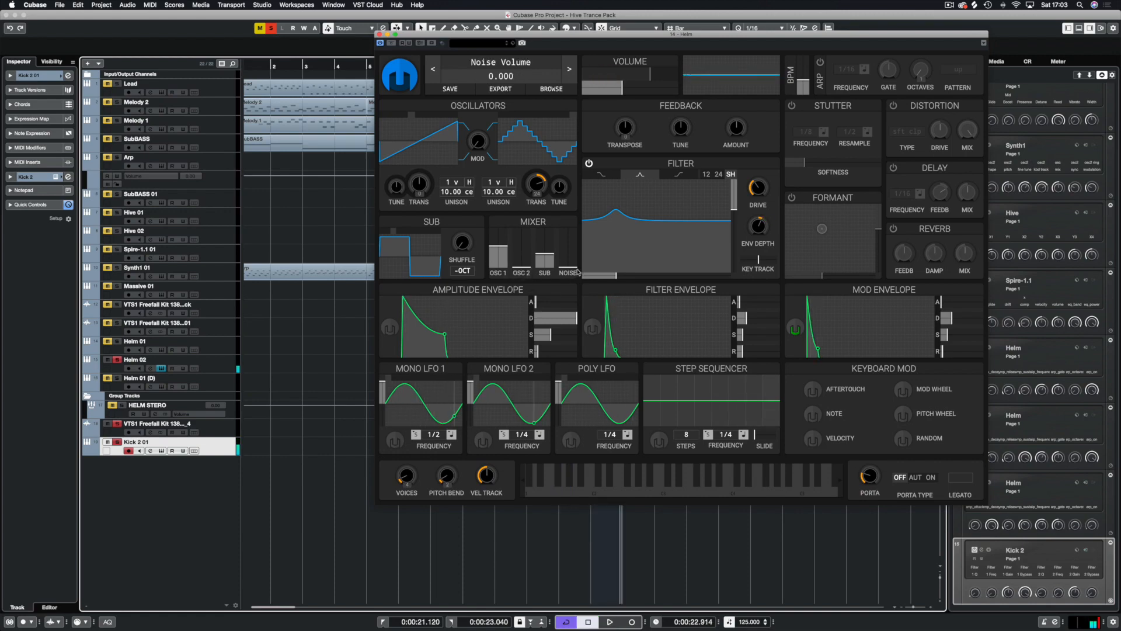
key("space")
left_click_drag(578, 273, 575, 265)
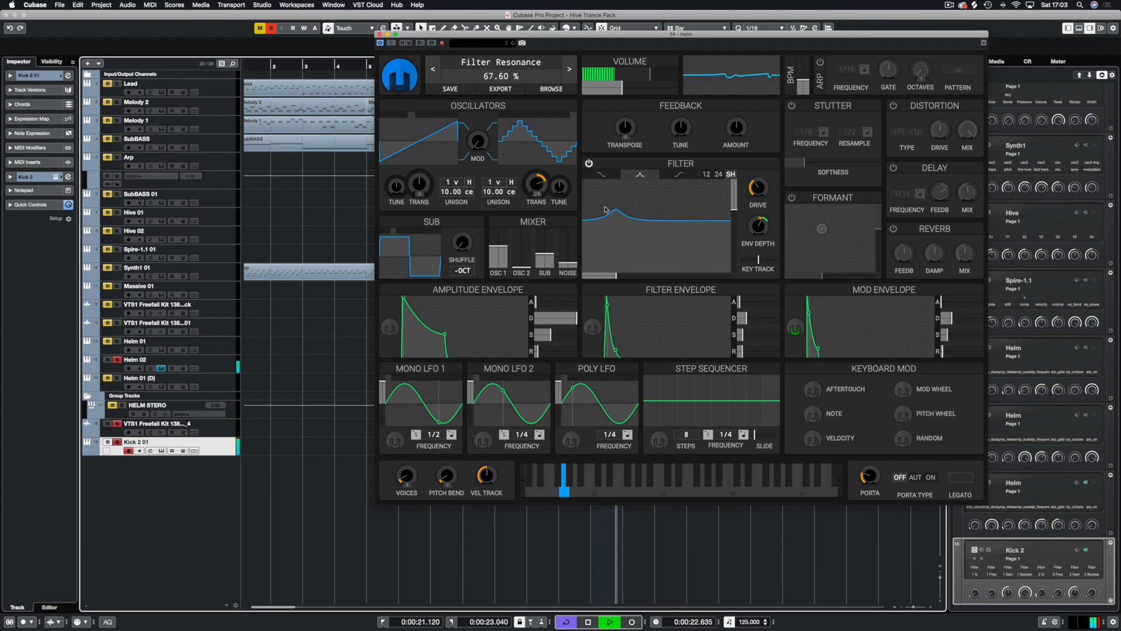
Raise the filter resonance to 72.50% while auditioning the loop
mouse_move(736, 213)
left_mouse_down()
mouse_move(739, 187)
mouse_move(737, 268)
mouse_move(741, 205)
left_mouse_up()
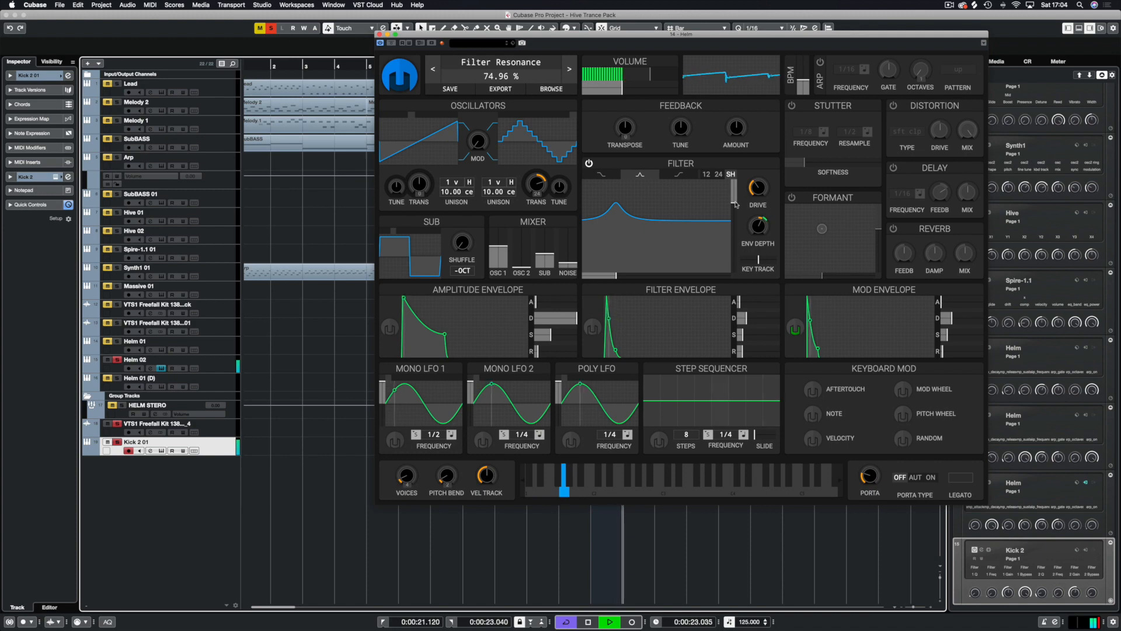
key("space")
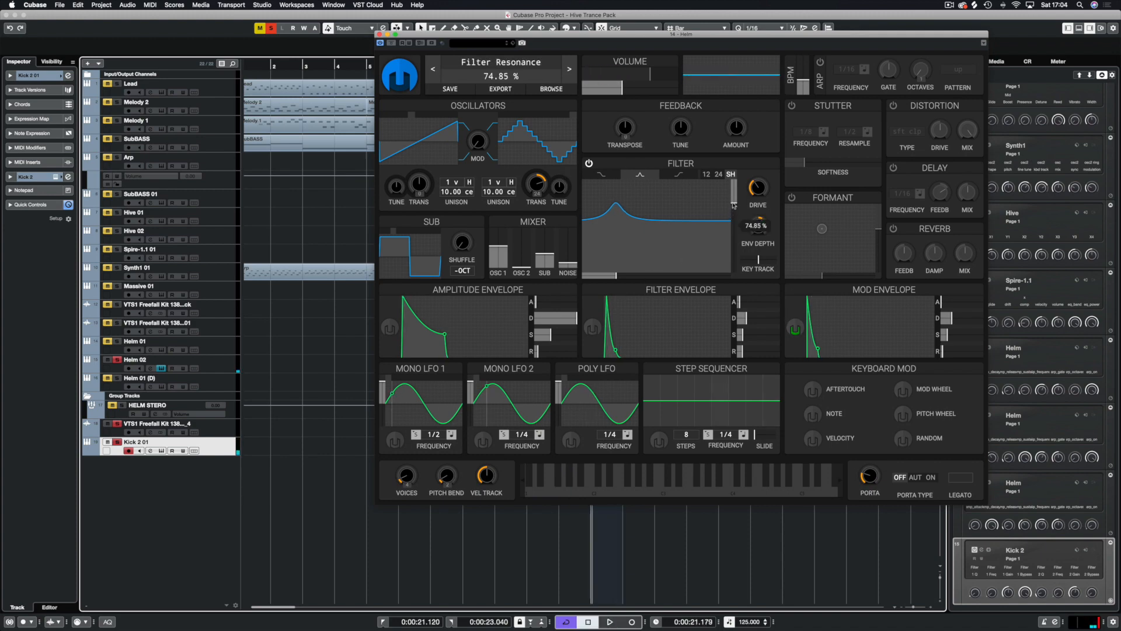
left_click_drag(734, 206, 733, 206)
key("space")
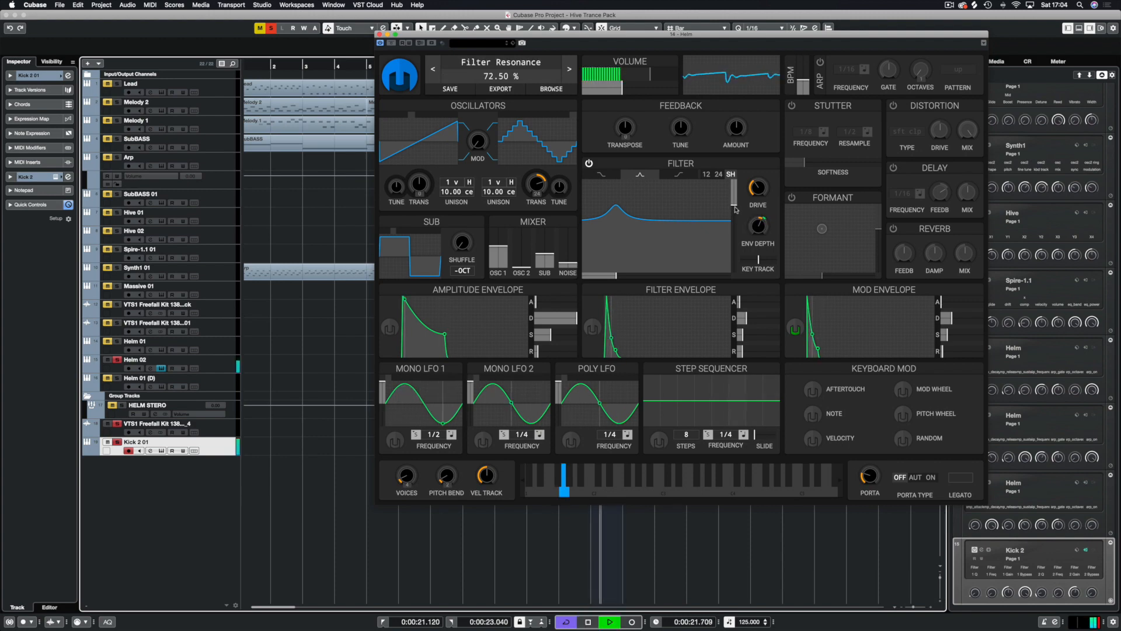
key("space")
Enable the distortion with the Sine Fold type and a drive of 20.34 dB, then close the synth and stop playback
left_click(894, 105)
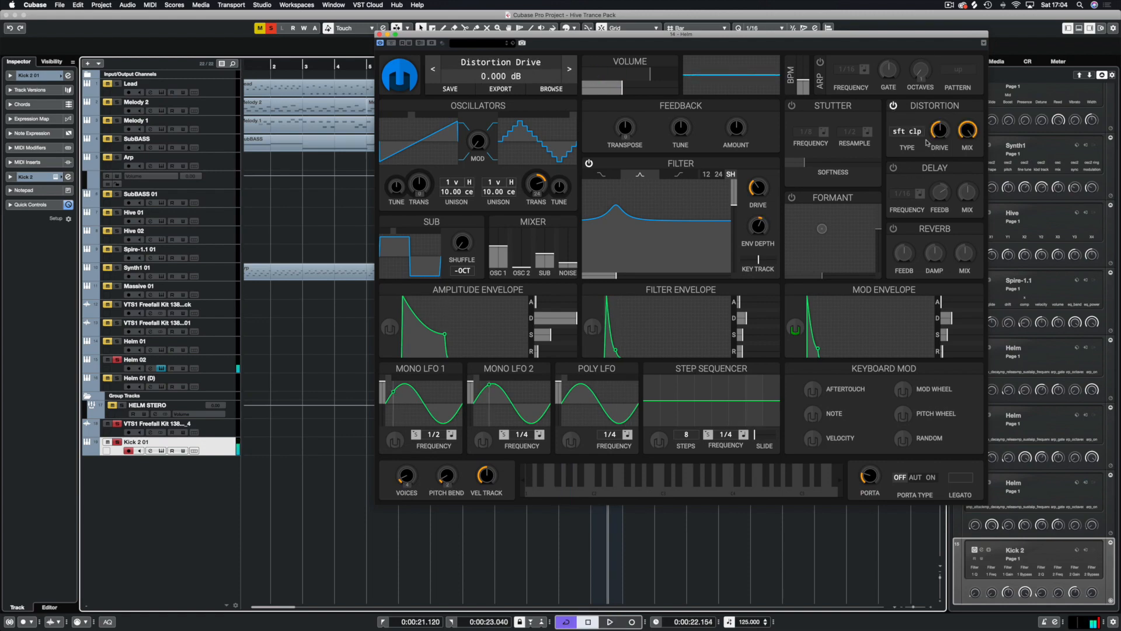
key("space")
left_click_drag(932, 141, 931, 147)
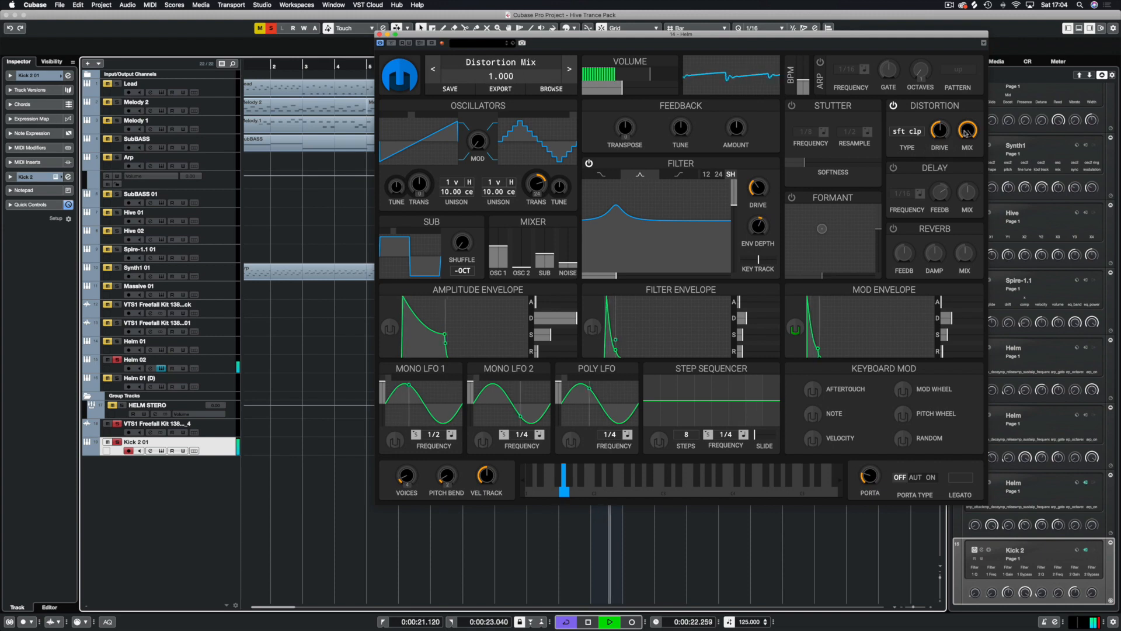
left_click(901, 134)
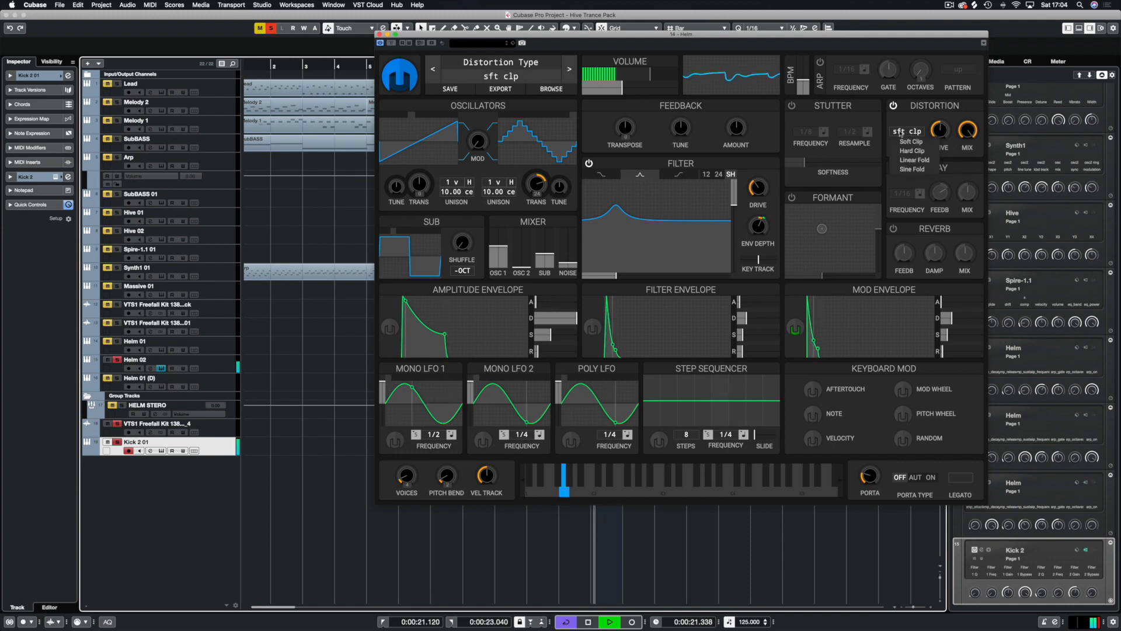
left_click(914, 169)
mouse_move(939, 131)
left_mouse_down()
mouse_move(939, 117)
mouse_move(939, 139)
mouse_move(965, 132)
mouse_move(964, 157)
mouse_move(939, 105)
mouse_move(939, 136)
left_mouse_up()
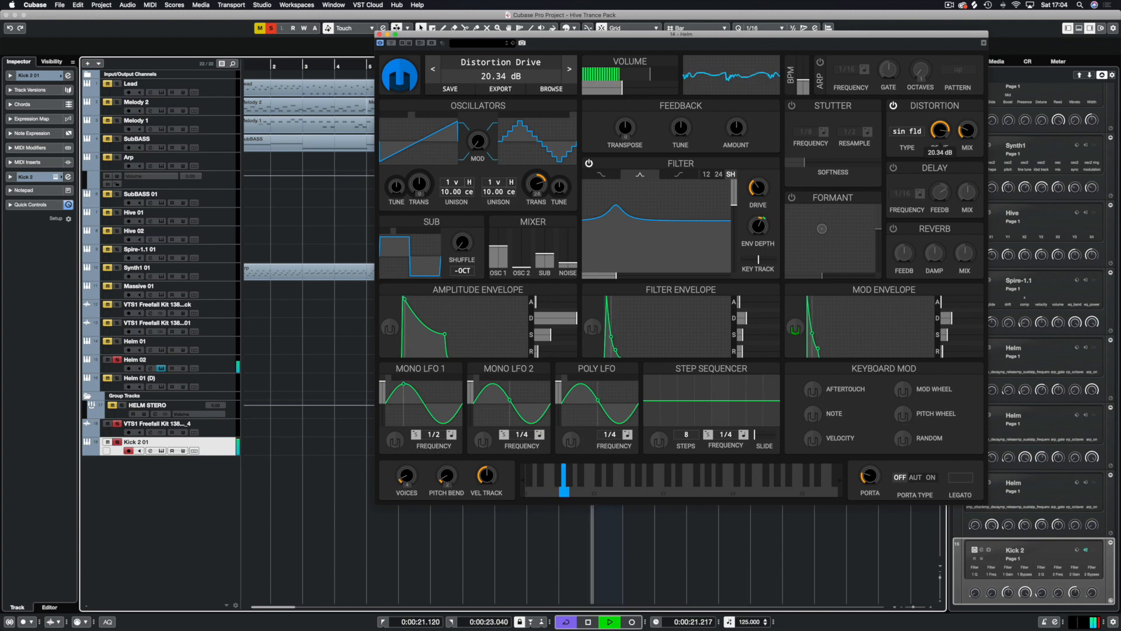
left_click(379, 35)
key("space")
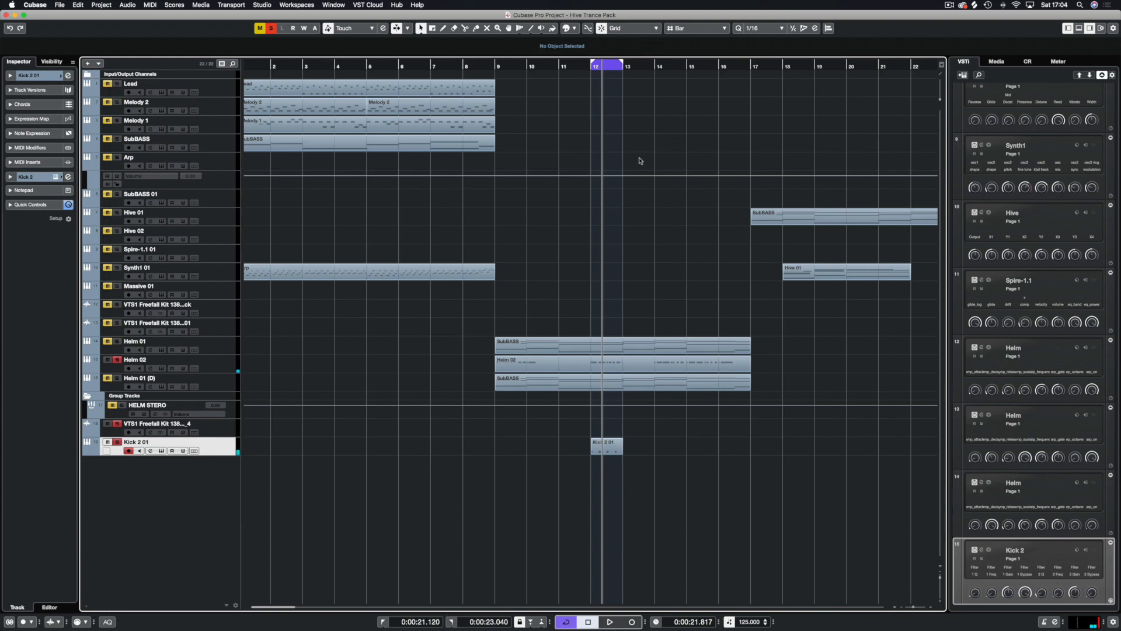
Open the MixConsole and set the Kick 2 01 channel level to -2.03 dB while the loop plays
key("F3")
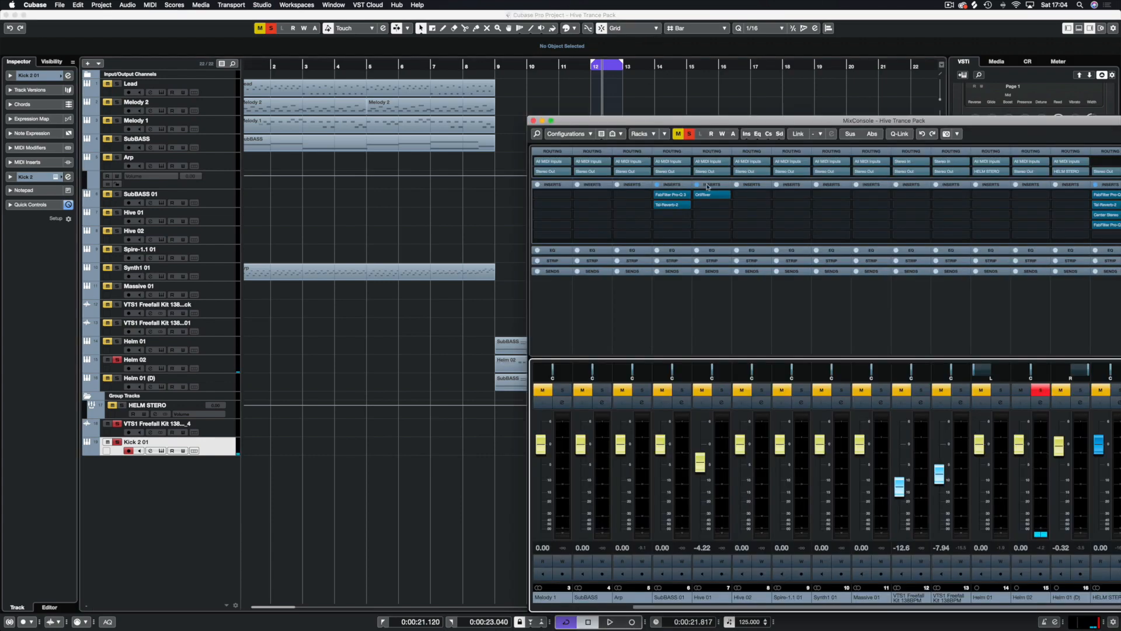
double_click(715, 122)
key("space")
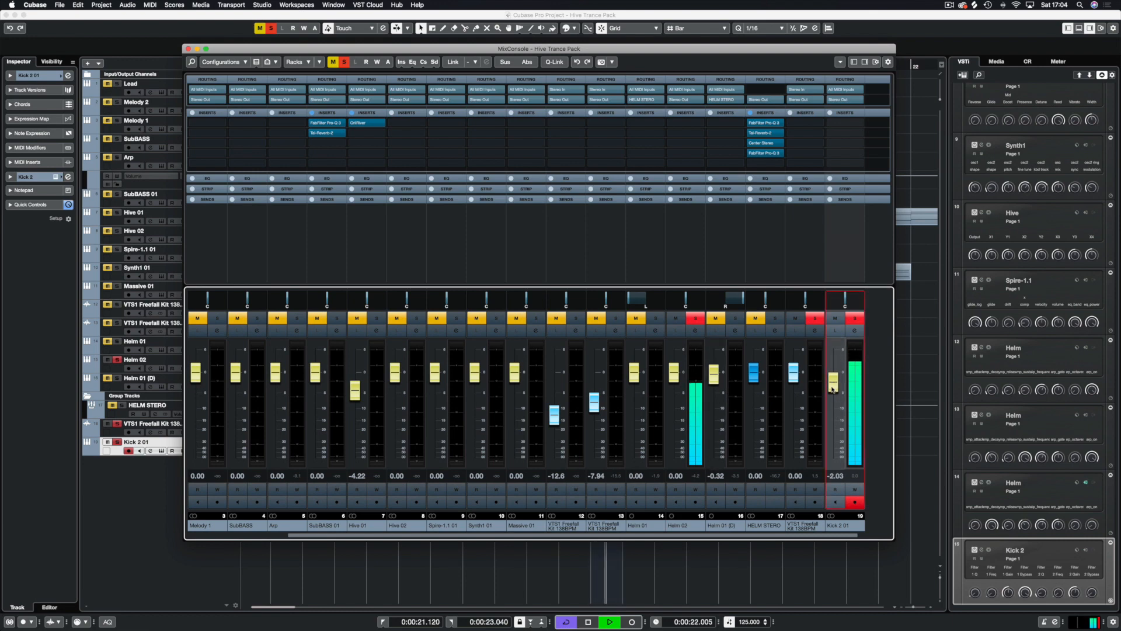
Insert the Kickstart plug-in on the Helm 02 channel
left_click(692, 125)
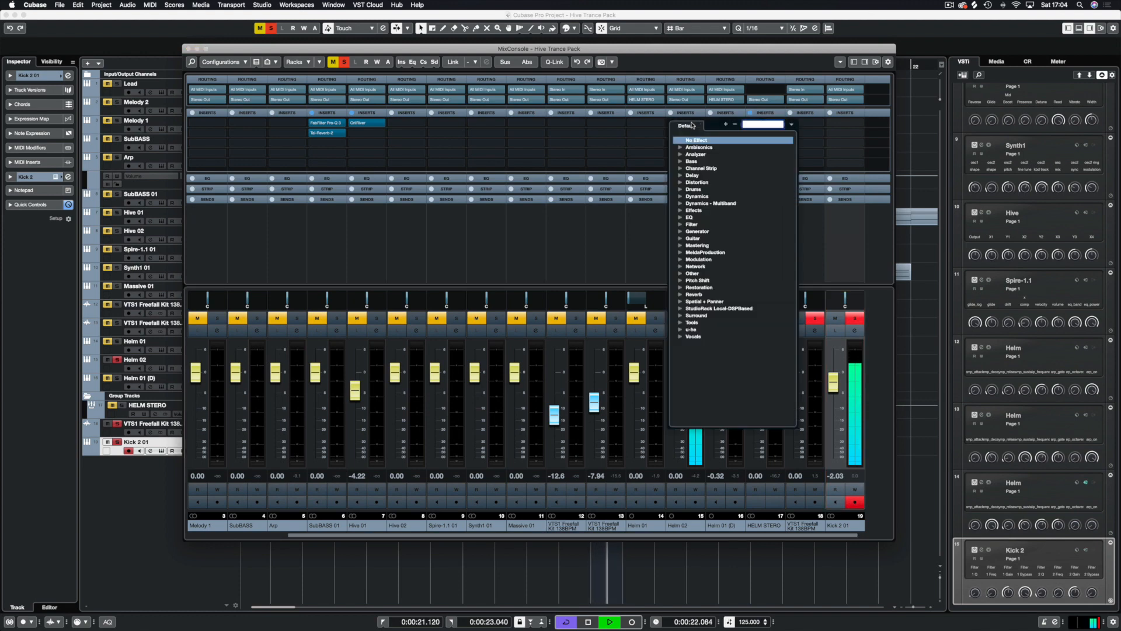
type("kick")
left_click(696, 155)
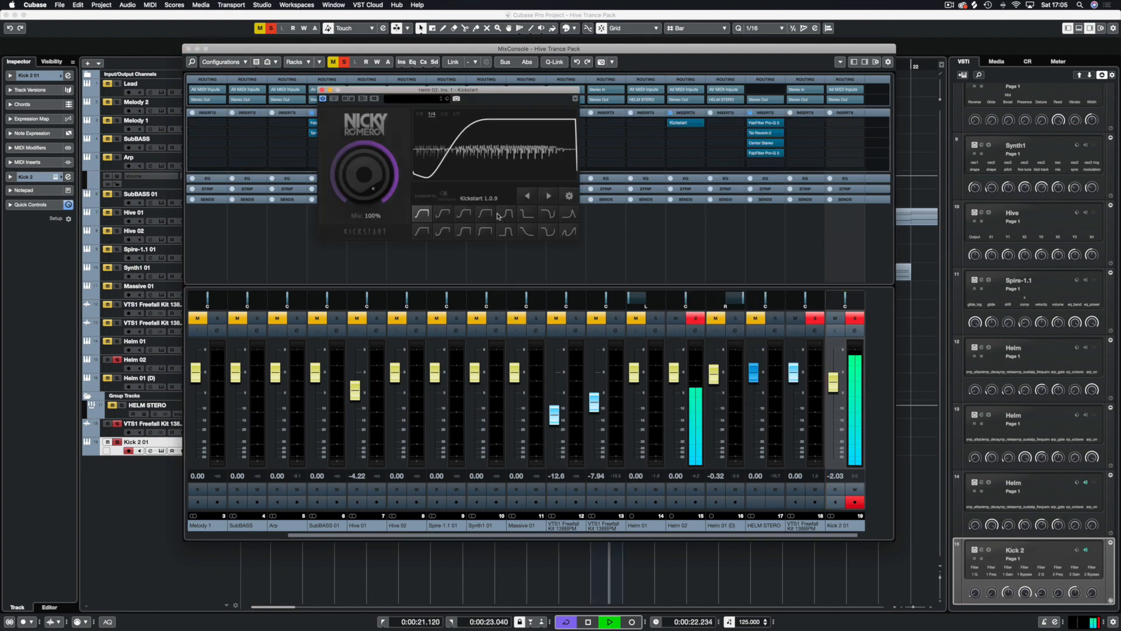
Compare Kickstart's Nice & Tight, High Chain and Subbass Chain curves, lowering the mix to 54%
left_click(458, 213)
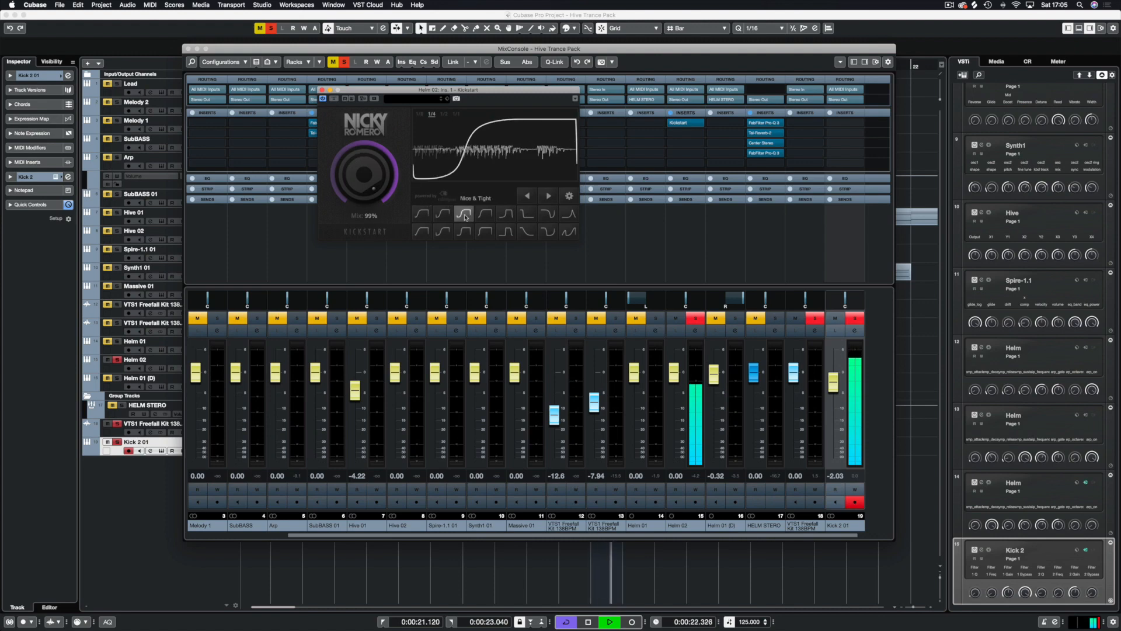
left_click(490, 215)
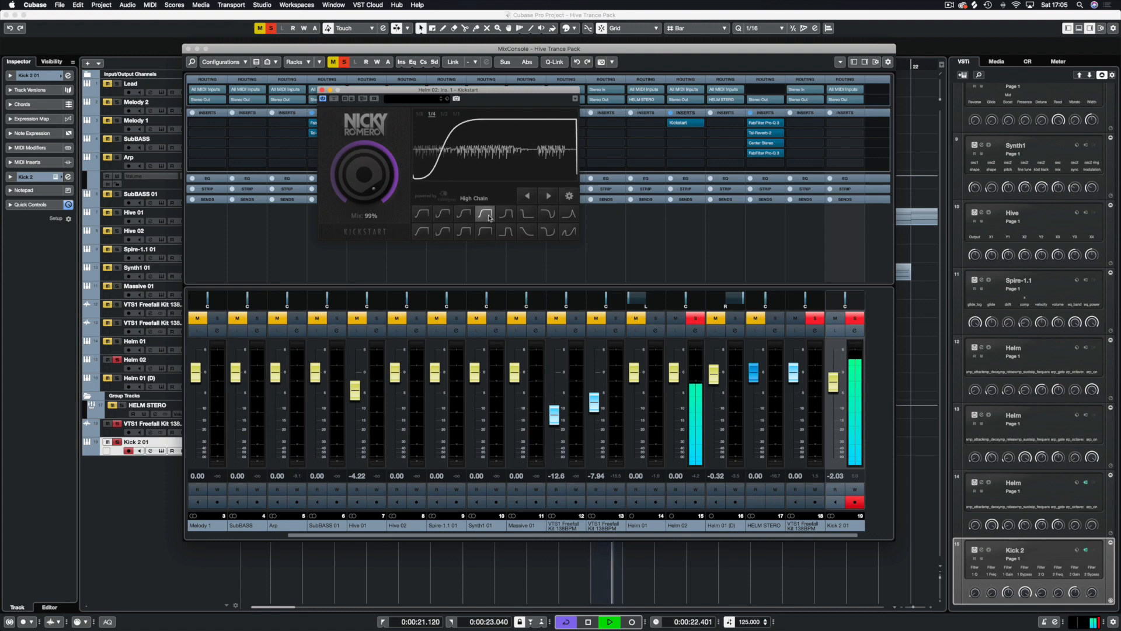
left_click(511, 215)
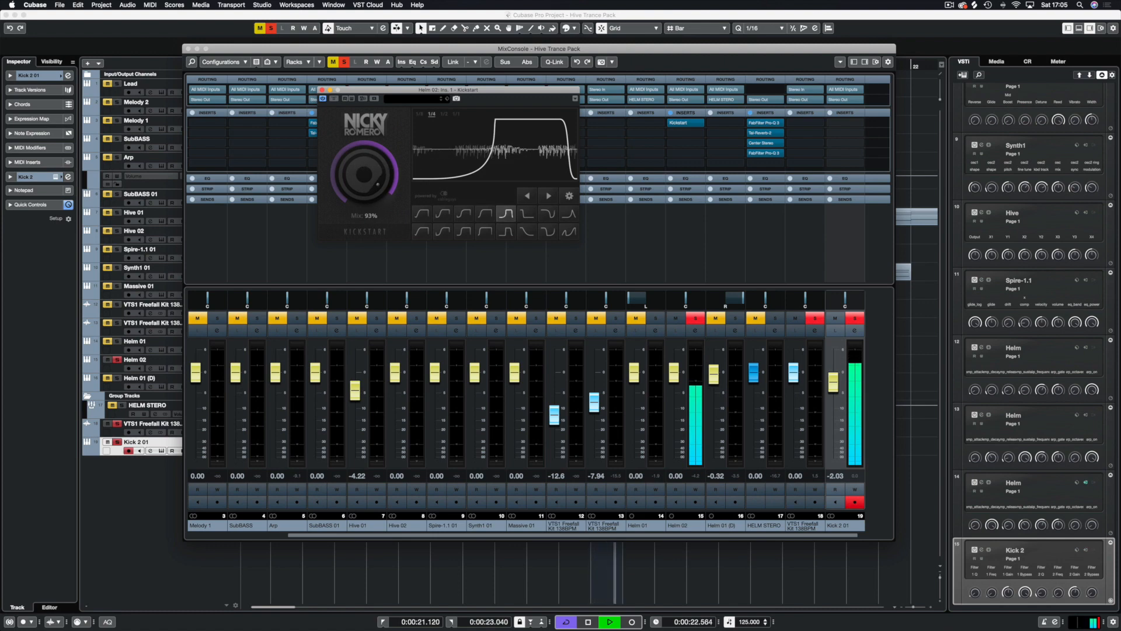
left_click_drag(363, 174, 364, 196)
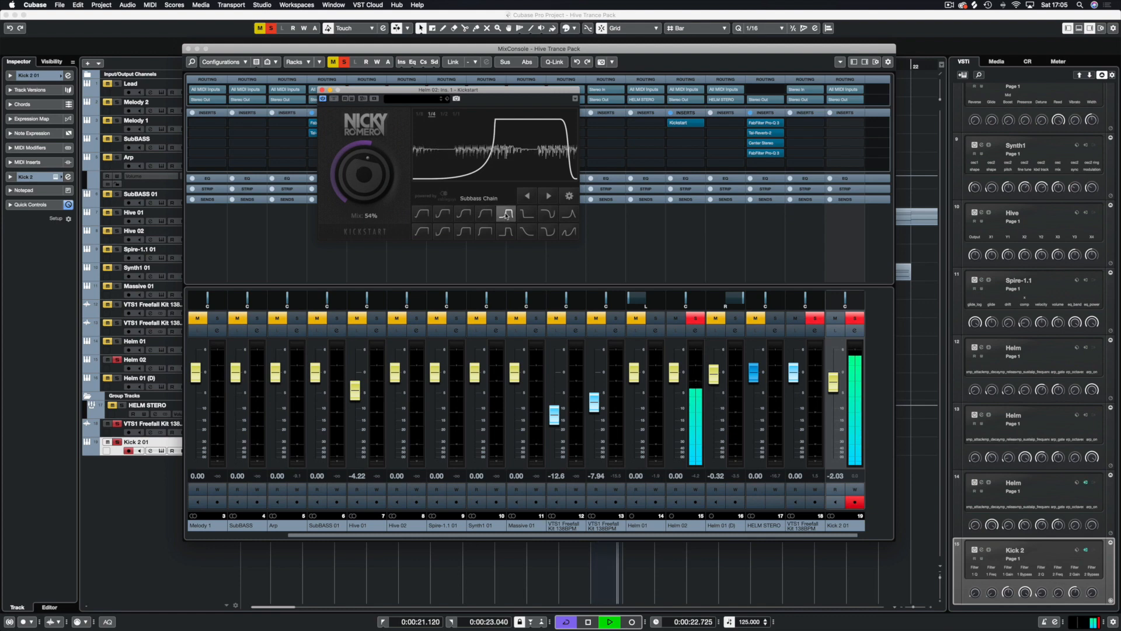
left_click(485, 213)
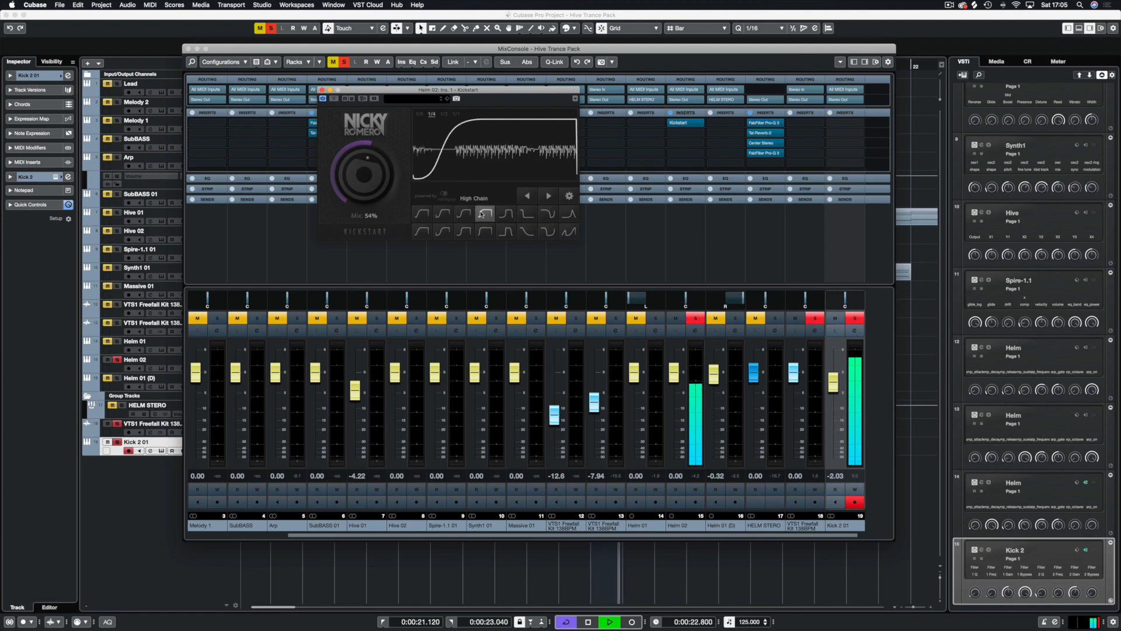
Choose Kickstart's Nice & Tight curve with a 68% mix, then stop playback and close the plug-in
left_click(463, 214)
mouse_move(364, 174)
left_mouse_down()
mouse_move(364, 151)
mouse_move(363, 167)
left_mouse_up()
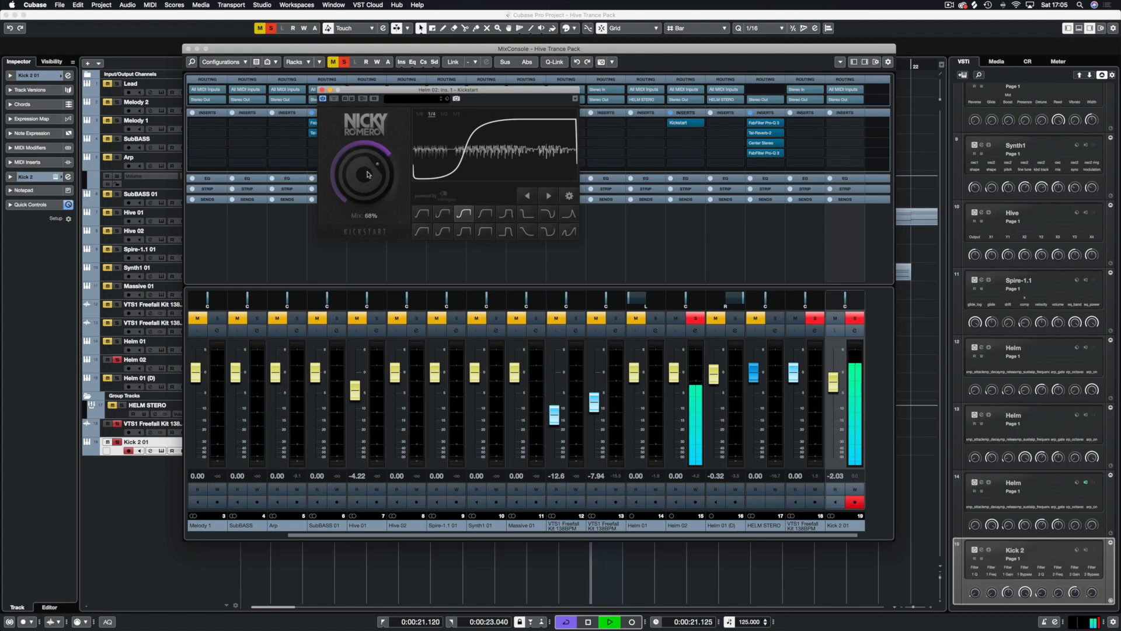
key("space")
left_click(322, 91)
Lower the Helm 02 channel level to -1.15 dB and insert FabFilter Pro-Q 3 on it, moving its window up
left_click_drag(674, 372, 674, 378)
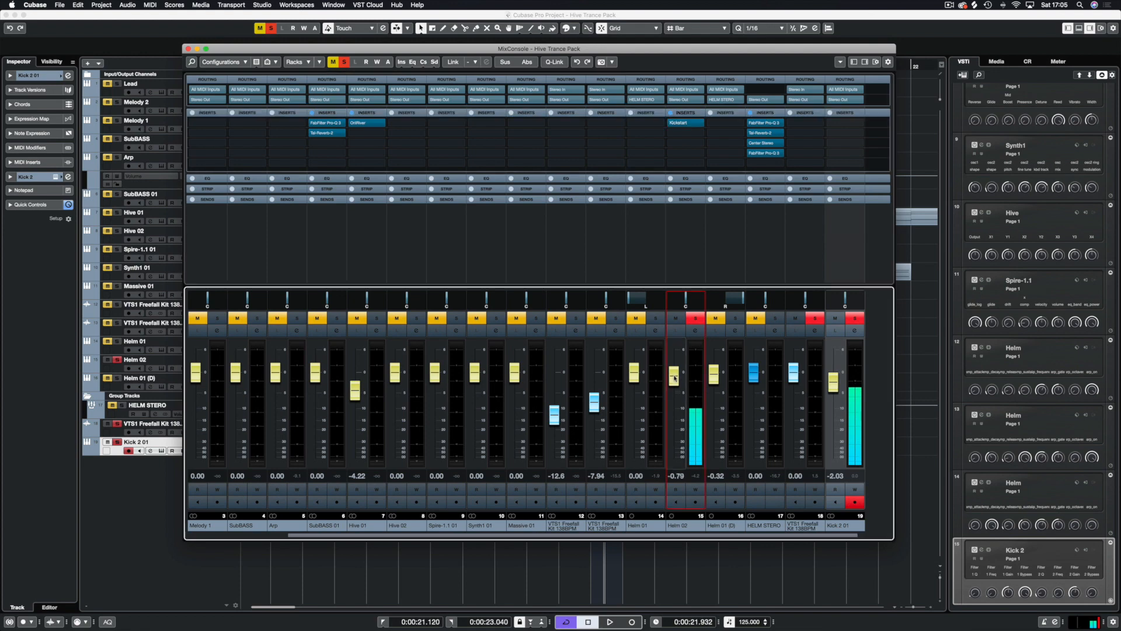
left_click(703, 143)
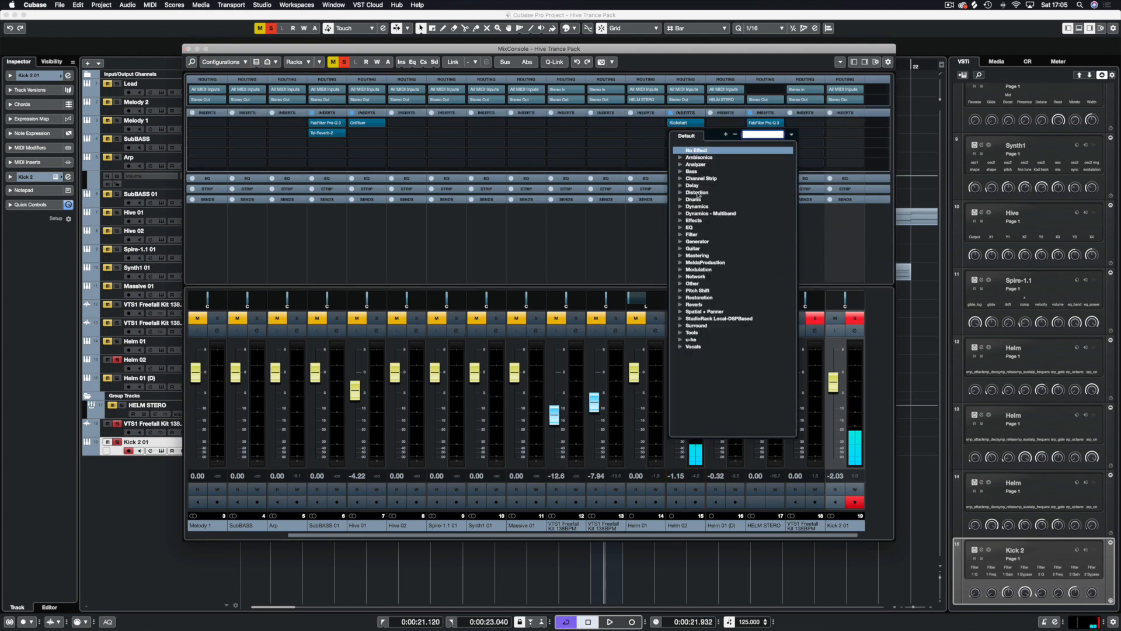
type("pro")
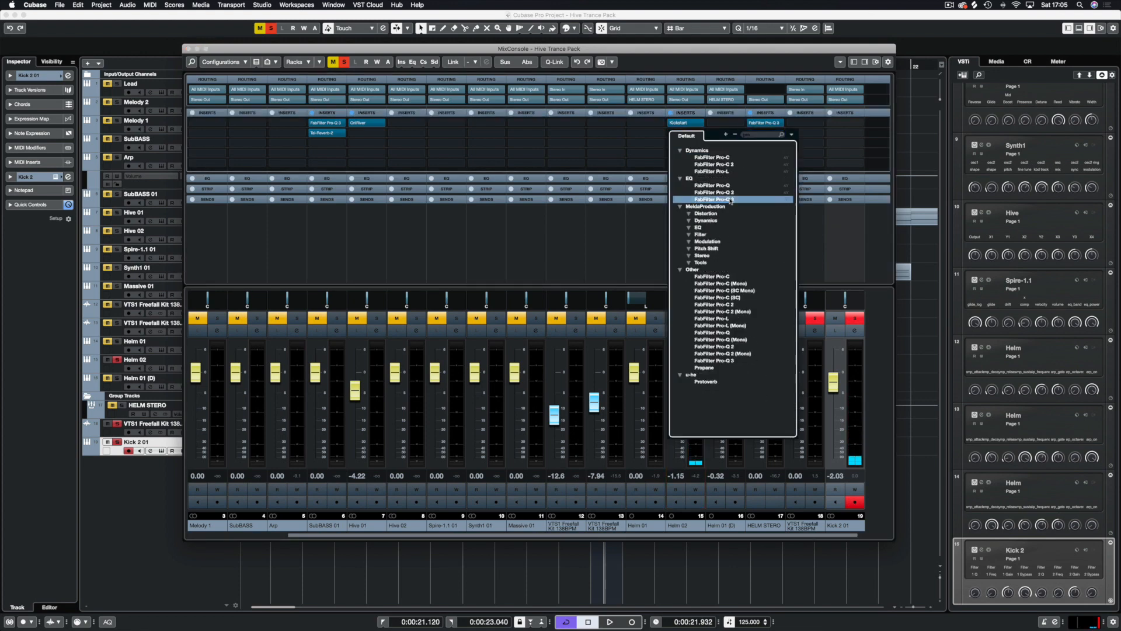
left_click(730, 199)
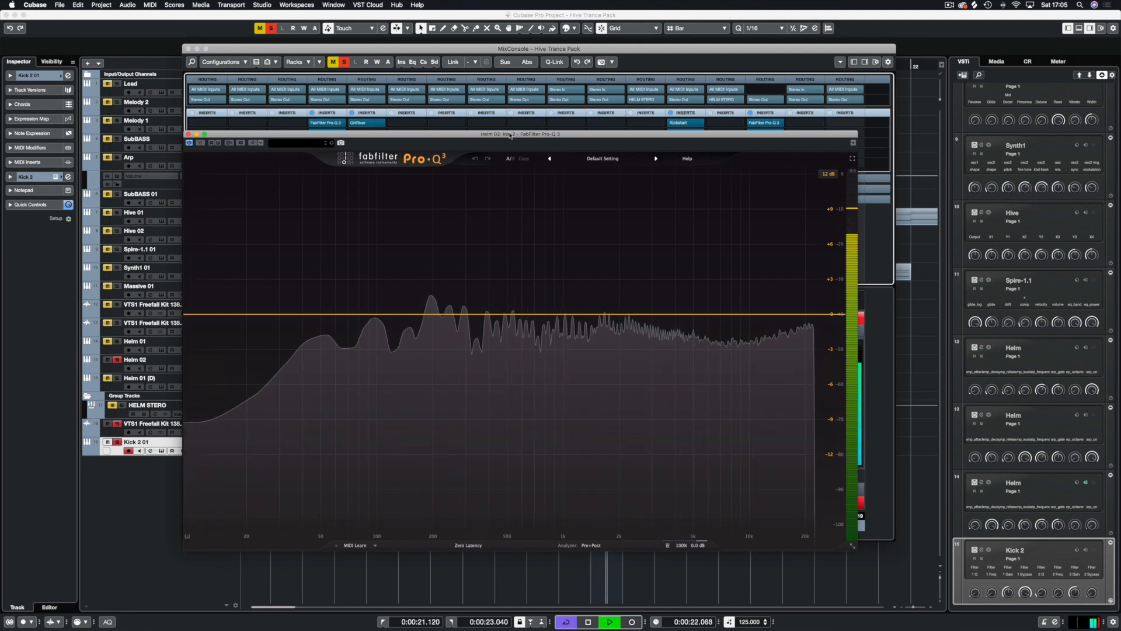
left_click_drag(511, 134, 527, 56)
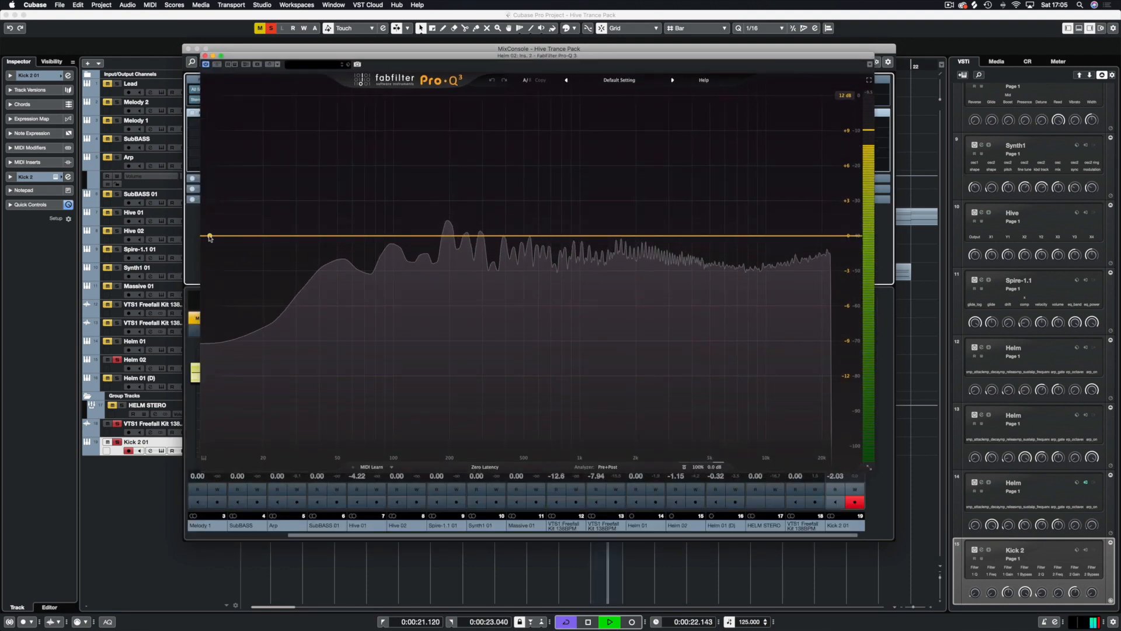
Add a bell cut in Pro-Q 3 of about -3.09 dB near 62 Hz with Q 2.424, and resume playback to hear it
key("space")
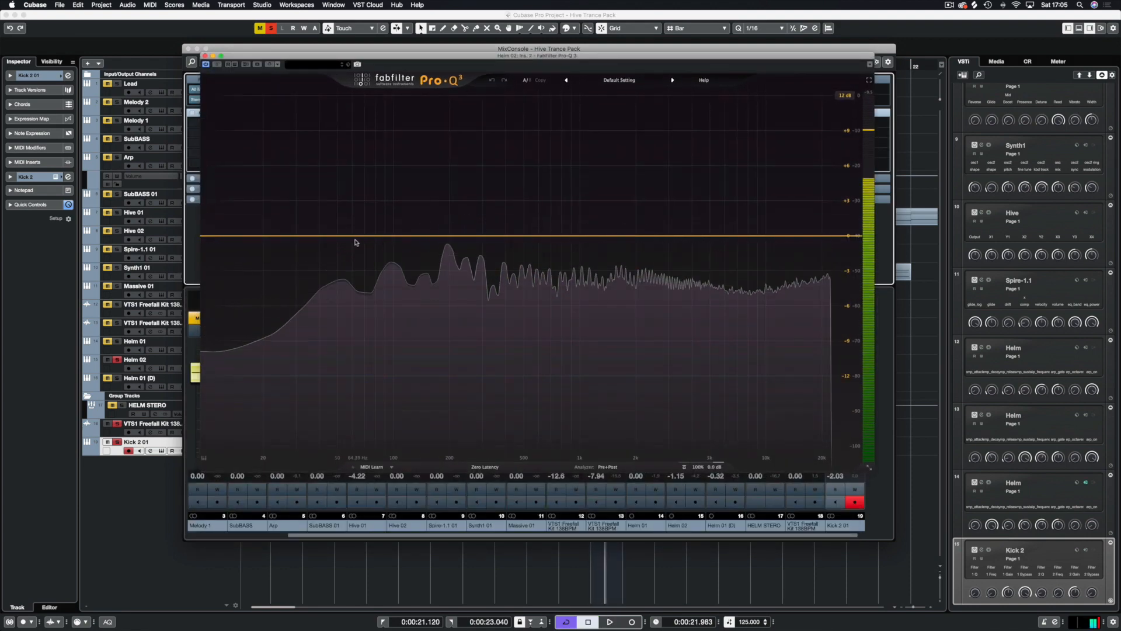
left_click(348, 236)
left_click_drag(348, 236, 348, 263)
scroll(348, 254, "up", 6)
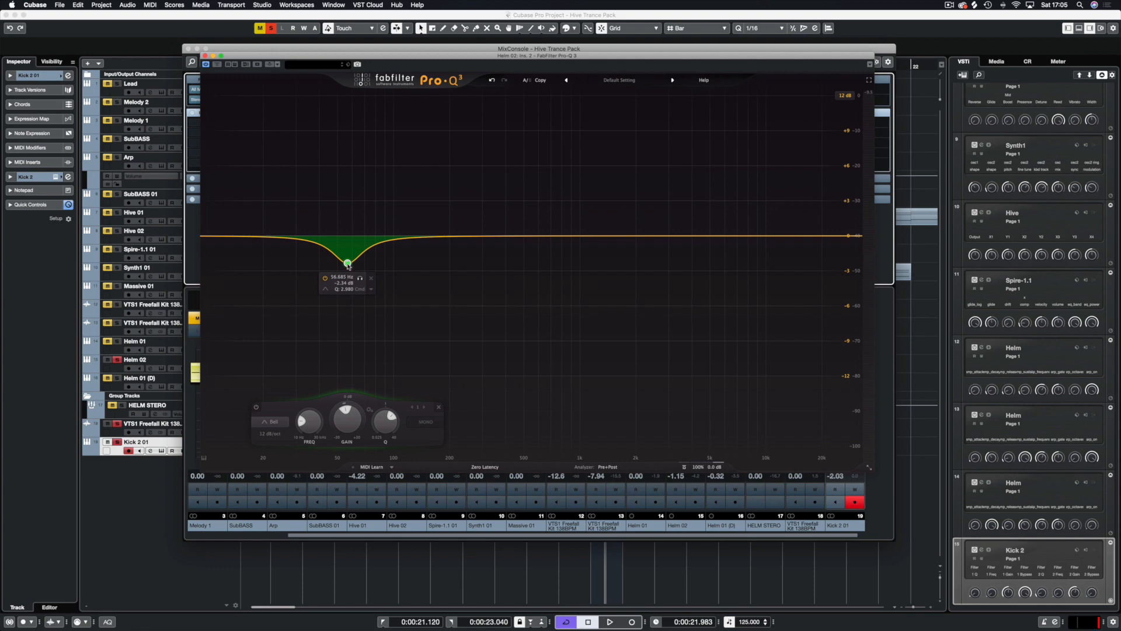
left_click_drag(348, 265, 350, 267)
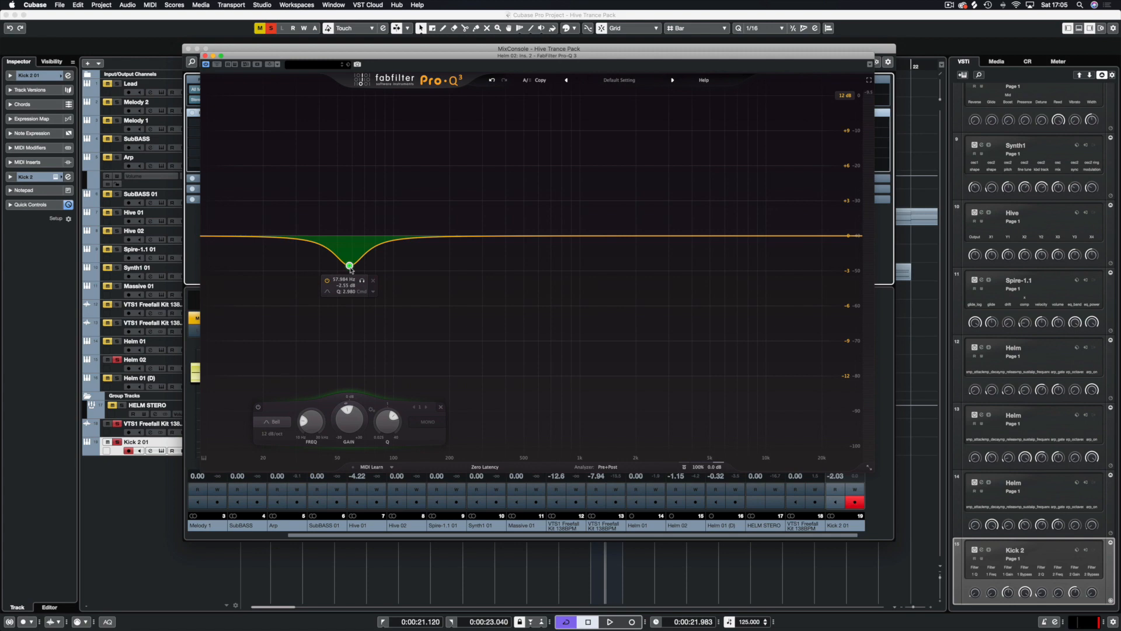
scroll(350, 267, "down", 2)
key("space")
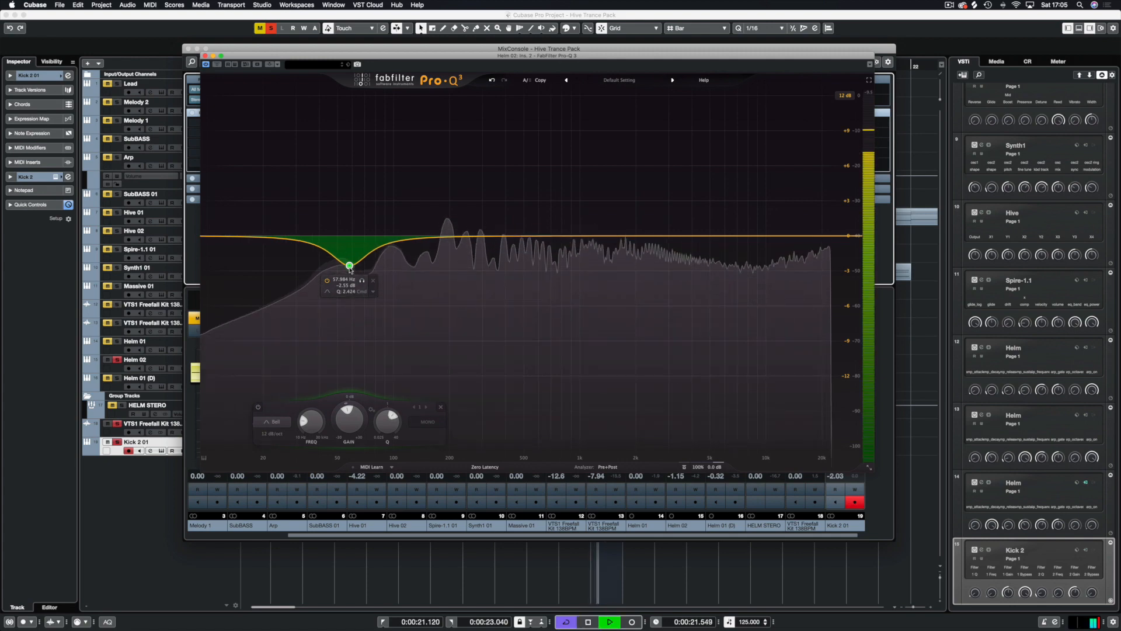
left_click_drag(350, 267, 354, 271)
Compare the bass with the 62 Hz band disabled and enabled during playback
left_click(371, 288)
left_click(333, 287)
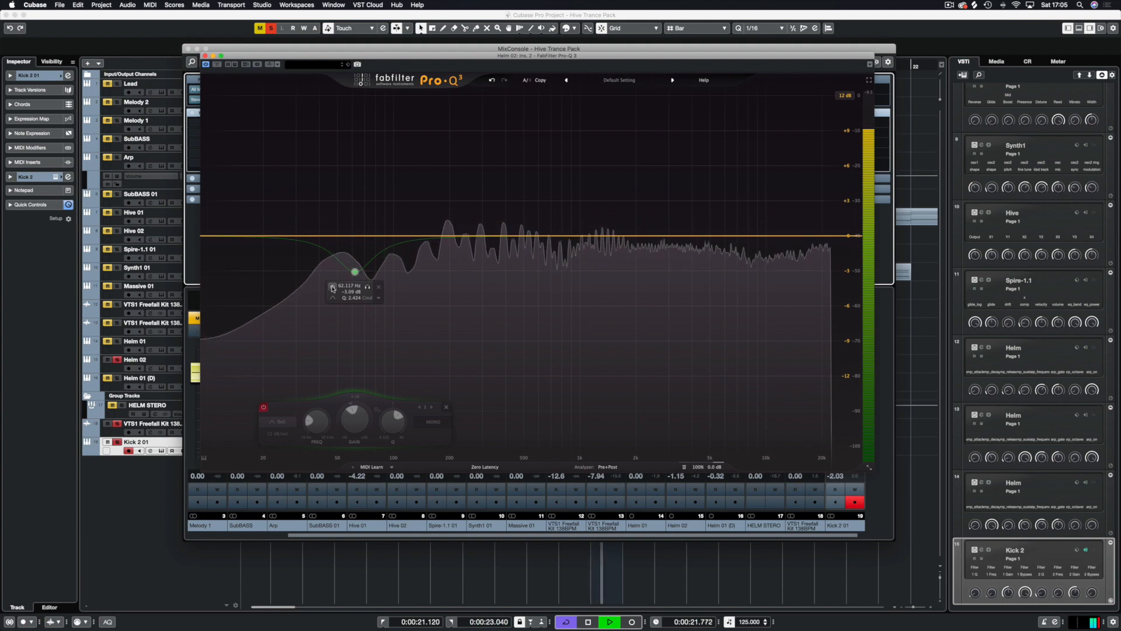
left_click(332, 287)
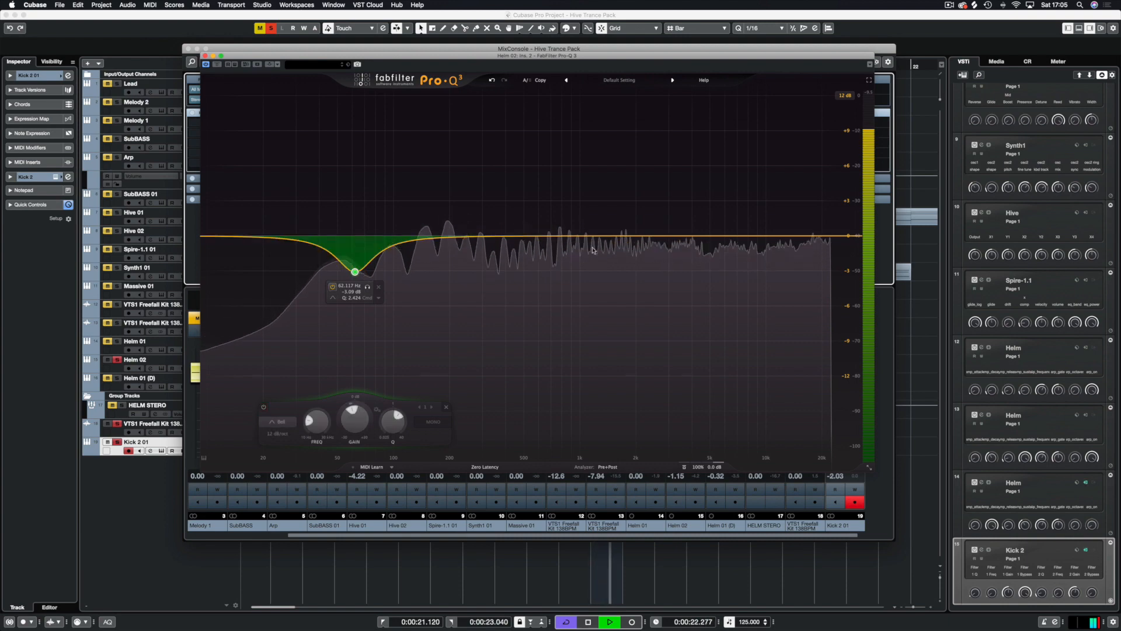
Add a bell cut of about -2.77 dB near 192 Hz with Q 2.112, and a high shelf of about +0.77 dB near 2.3 kHz
left_click(451, 237)
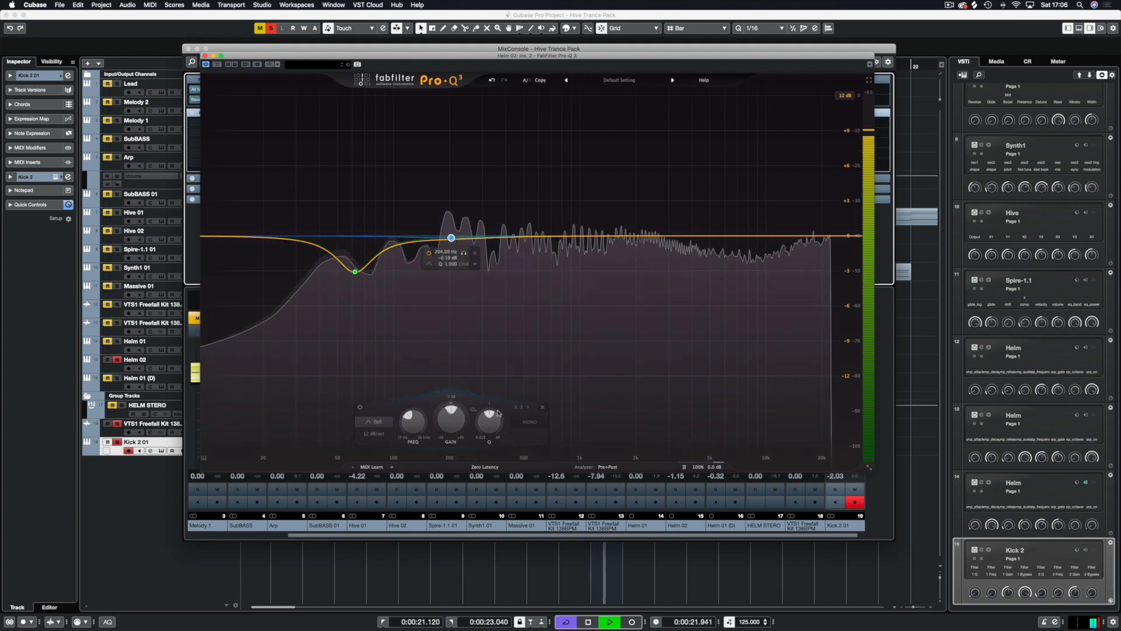
left_click_drag(498, 413, 498, 403)
left_click_drag(450, 238, 448, 281)
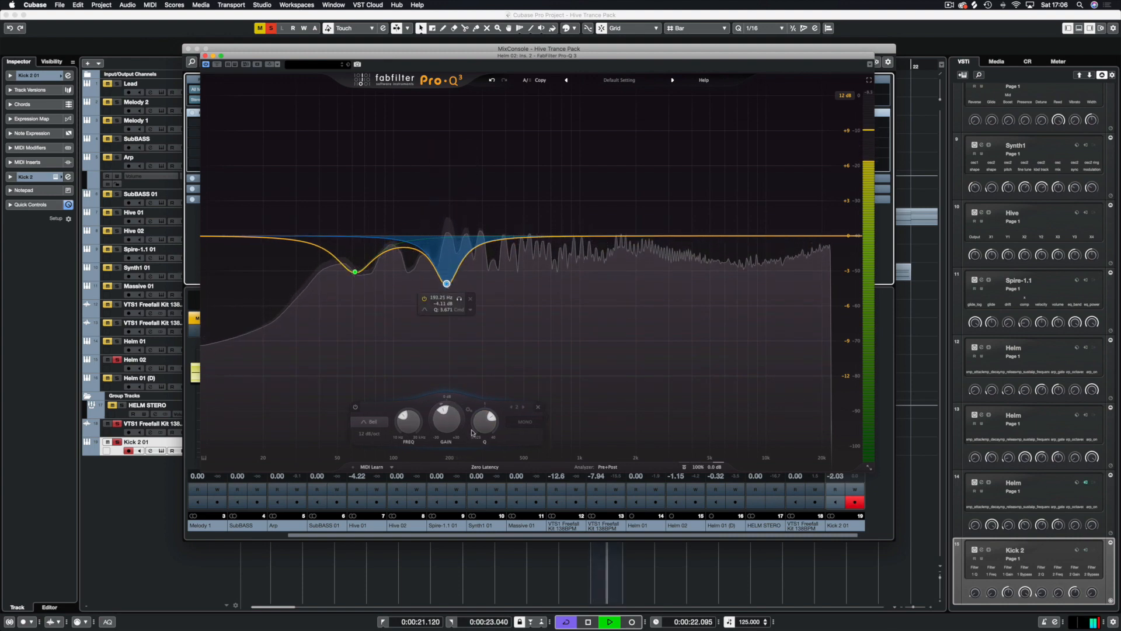
left_click_drag(482, 416, 482, 426)
left_click(460, 299)
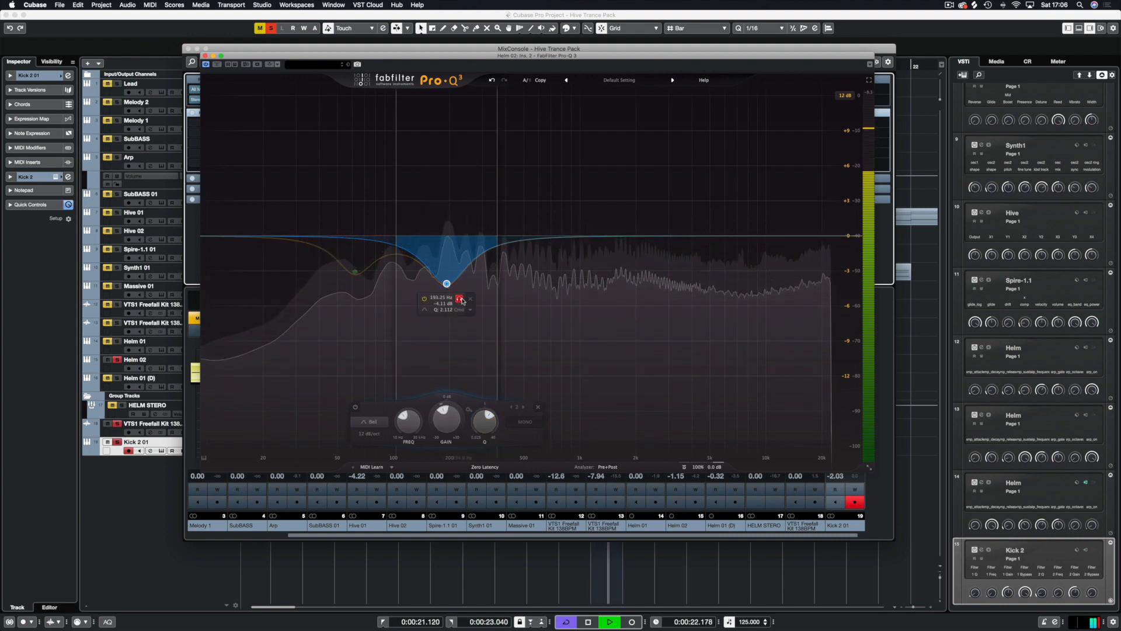
left_click(460, 299)
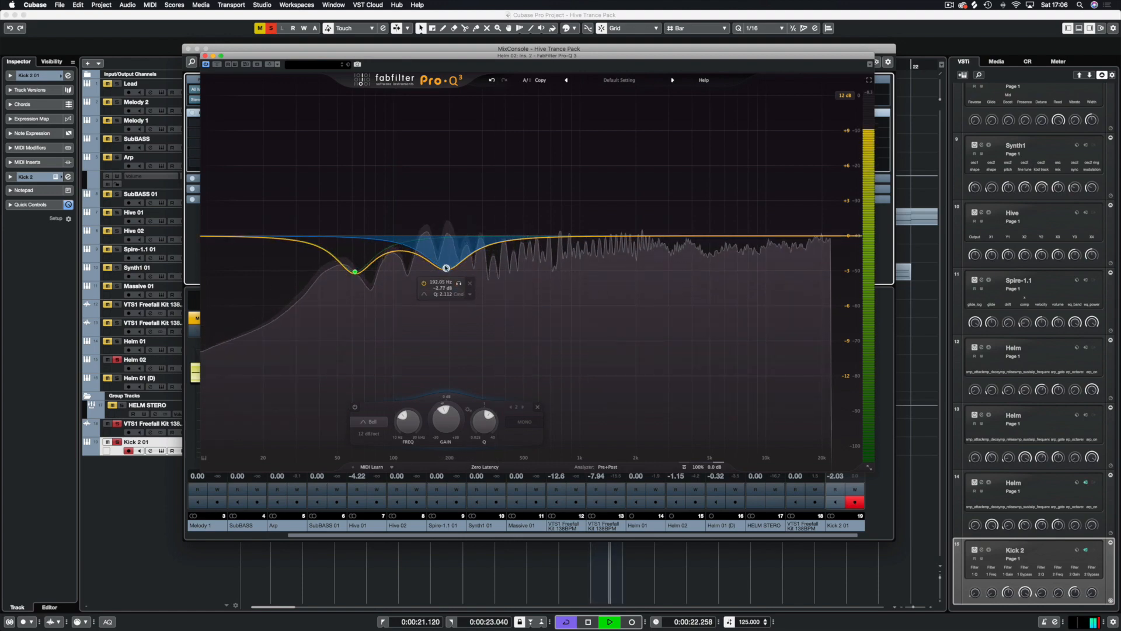
left_click_drag(788, 237, 649, 229)
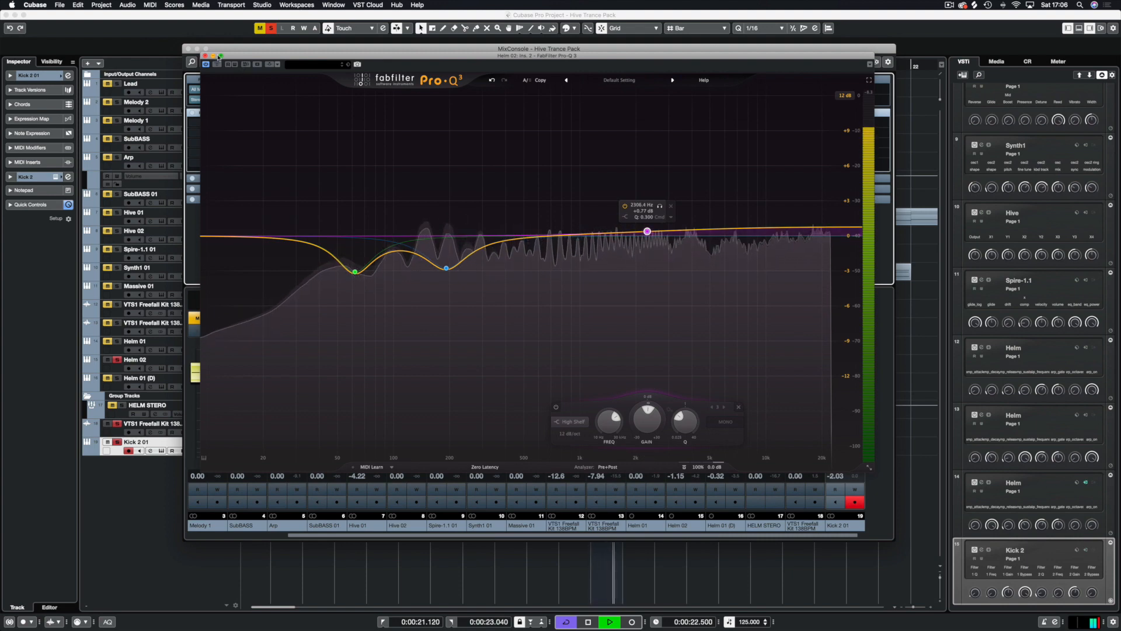
Deepen the second bell cut to about -20.77 dB near 187 Hz, narrow it to Q 6.292, and audition the band
left_click_drag(446, 264, 445, 370)
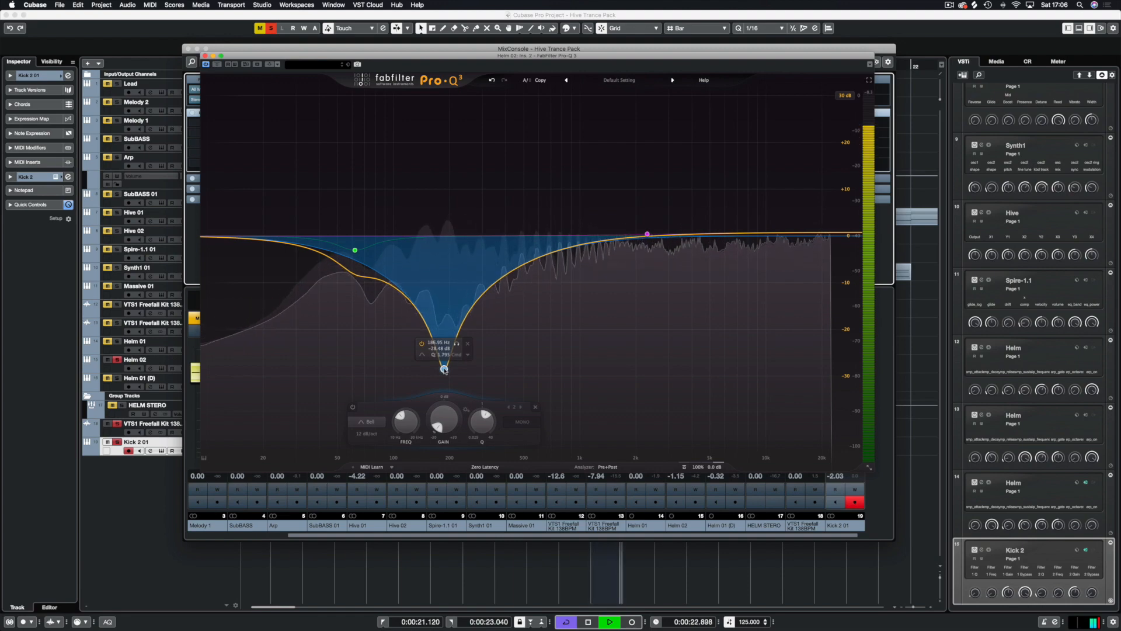
scroll(444, 369, "up", 8)
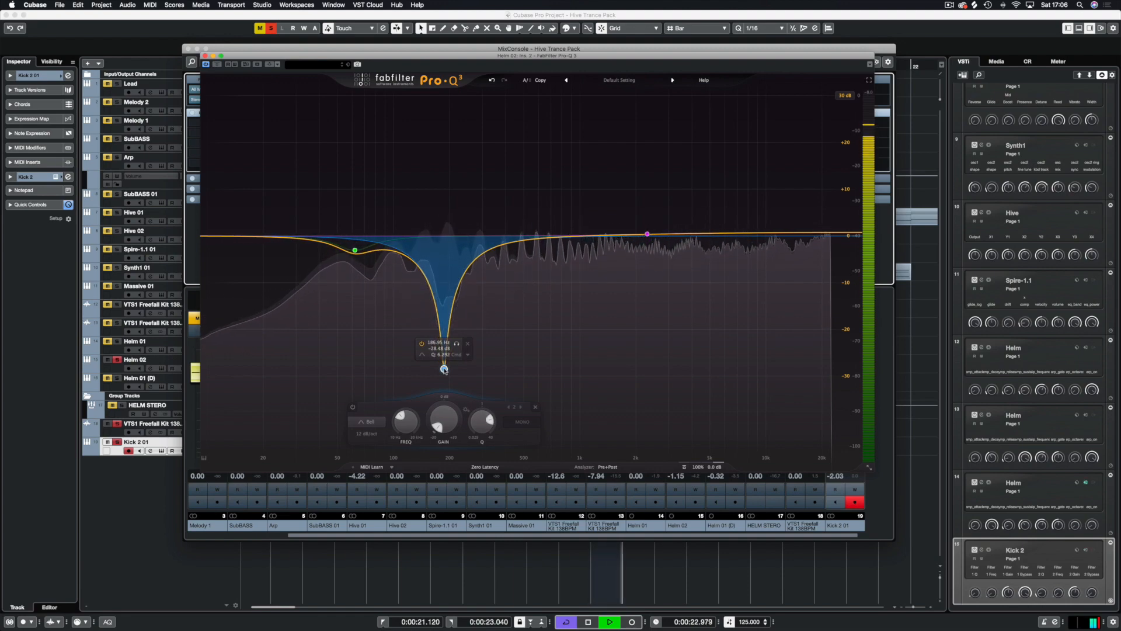
left_click_drag(444, 369, 444, 333)
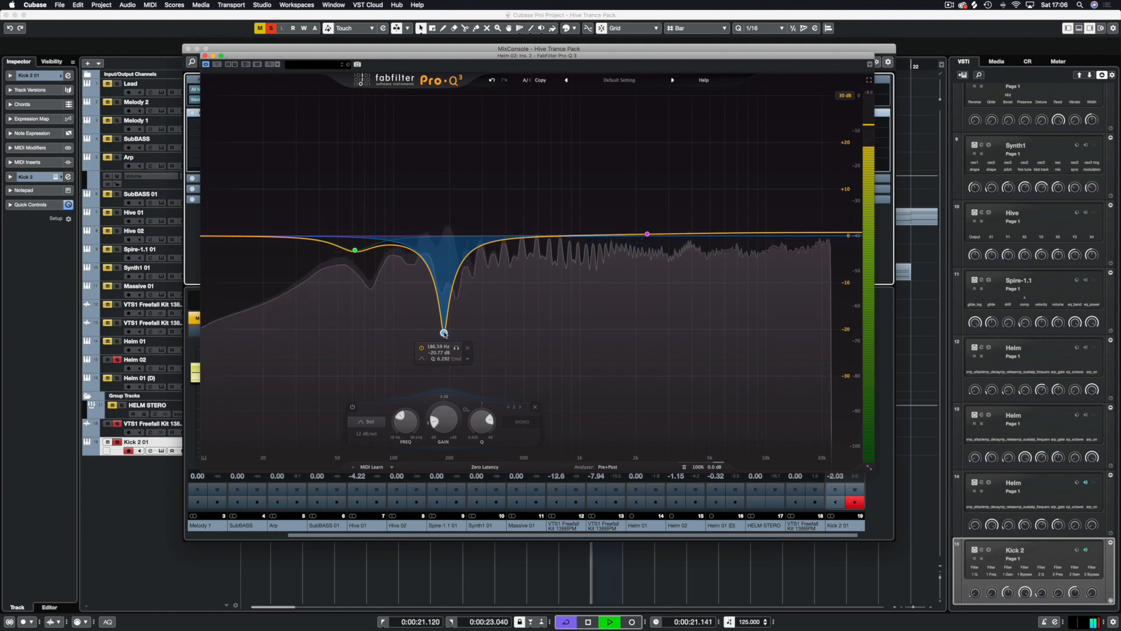
left_click(457, 348)
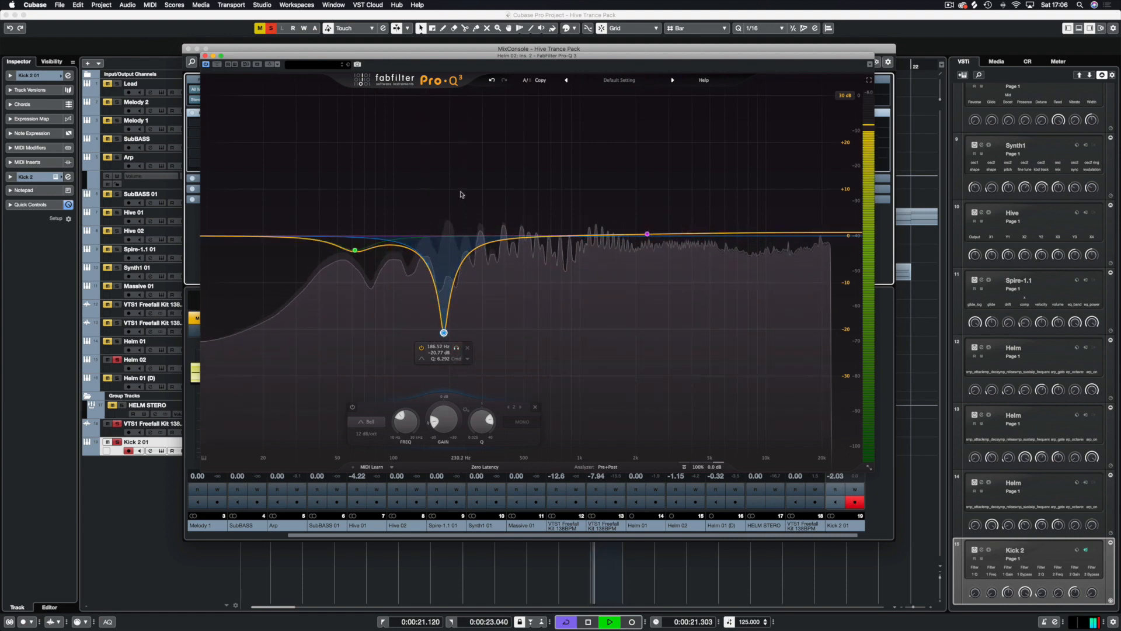
Stop playback, set the Pro-Q 3 display range to 12 dB, and close the plug-in
key("space")
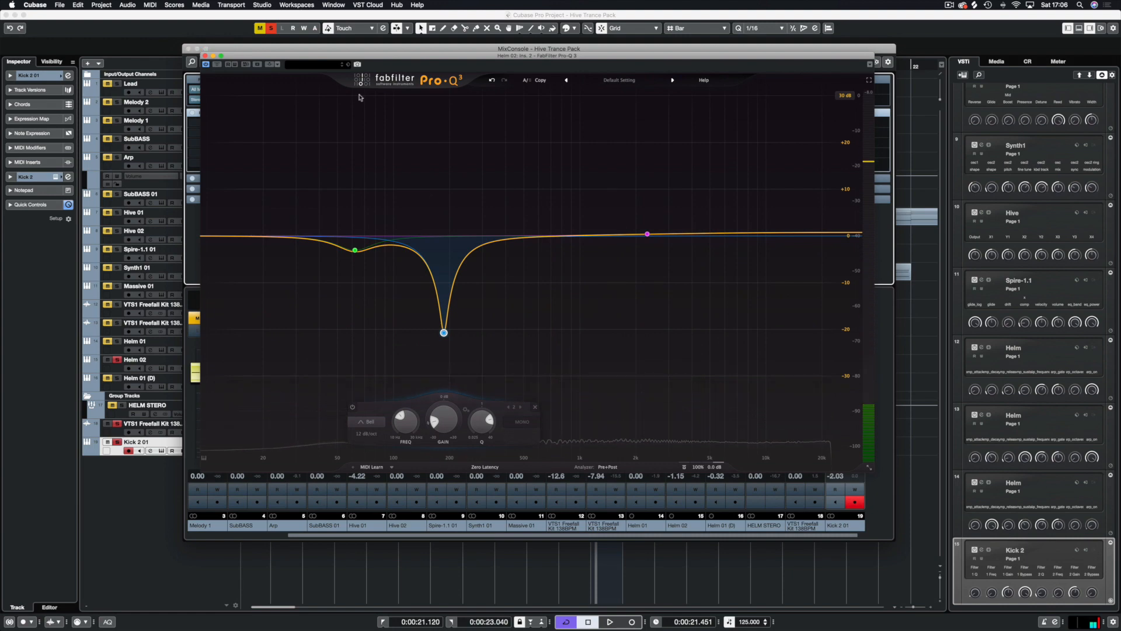
left_click(847, 96)
left_click(852, 123)
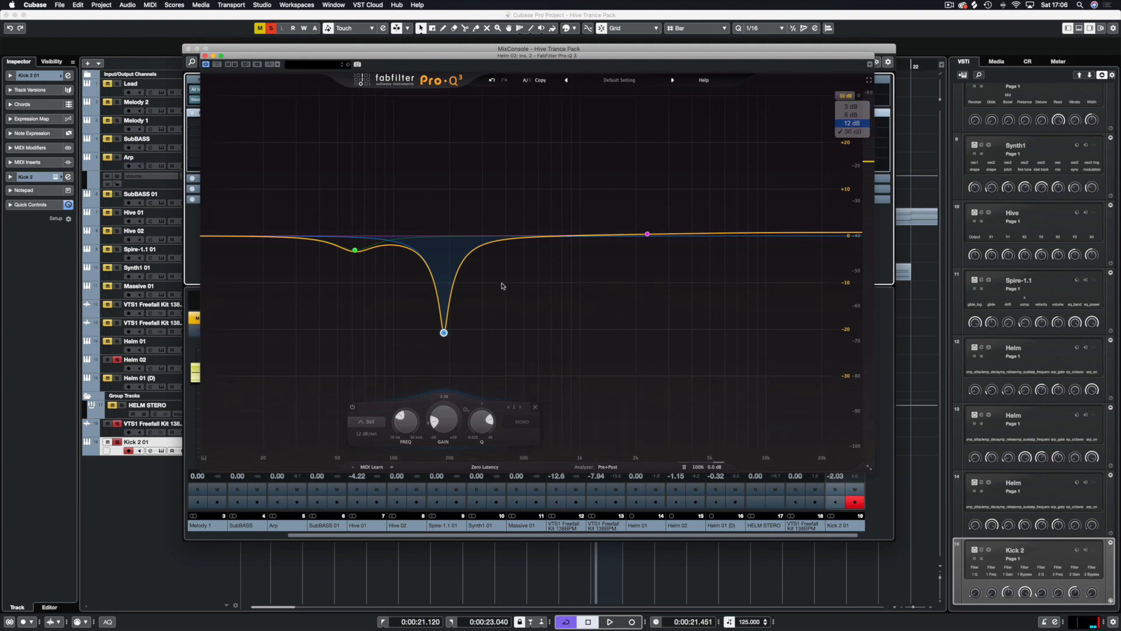
left_click(205, 56)
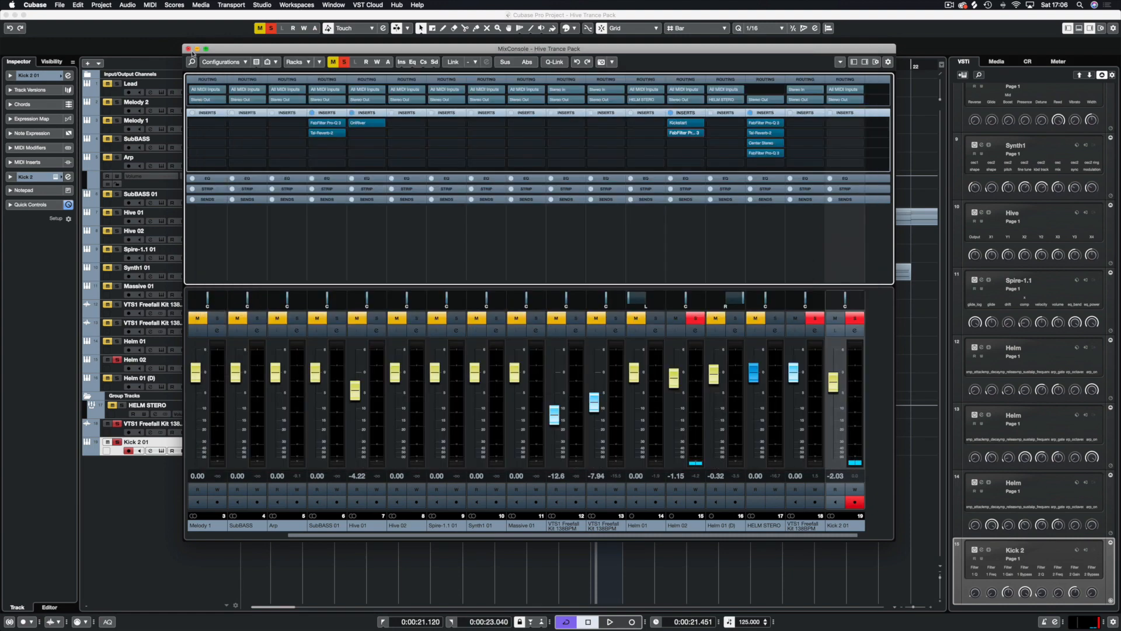
Insert the Molot compressor in the third slot of the Helm 02 channel during playback and move its window up over the mixer
key("space")
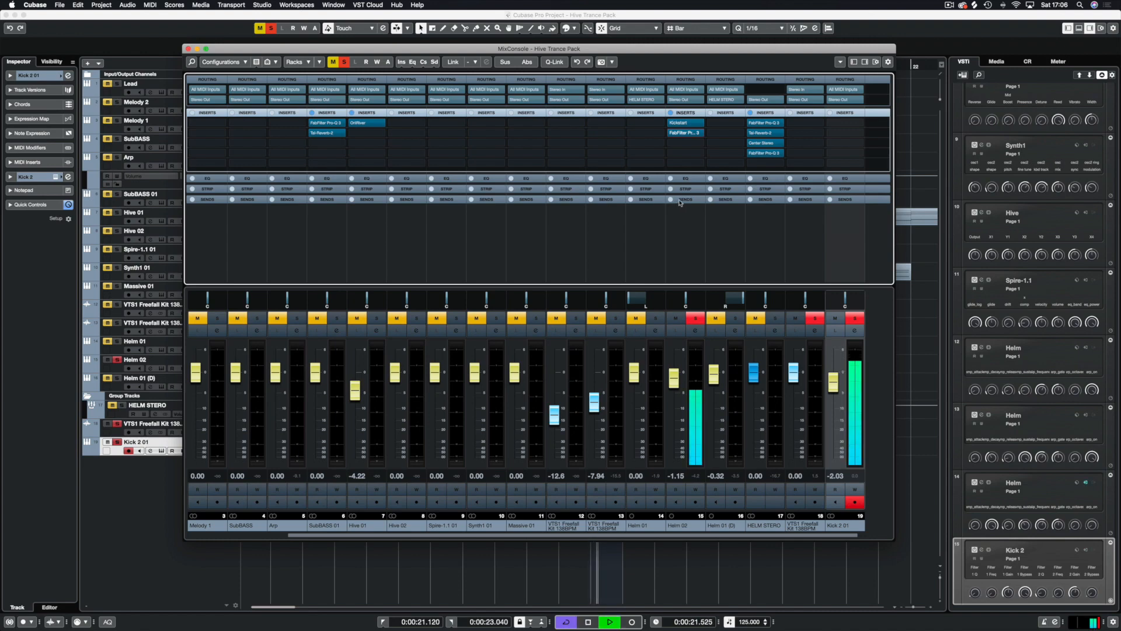
left_click(696, 143)
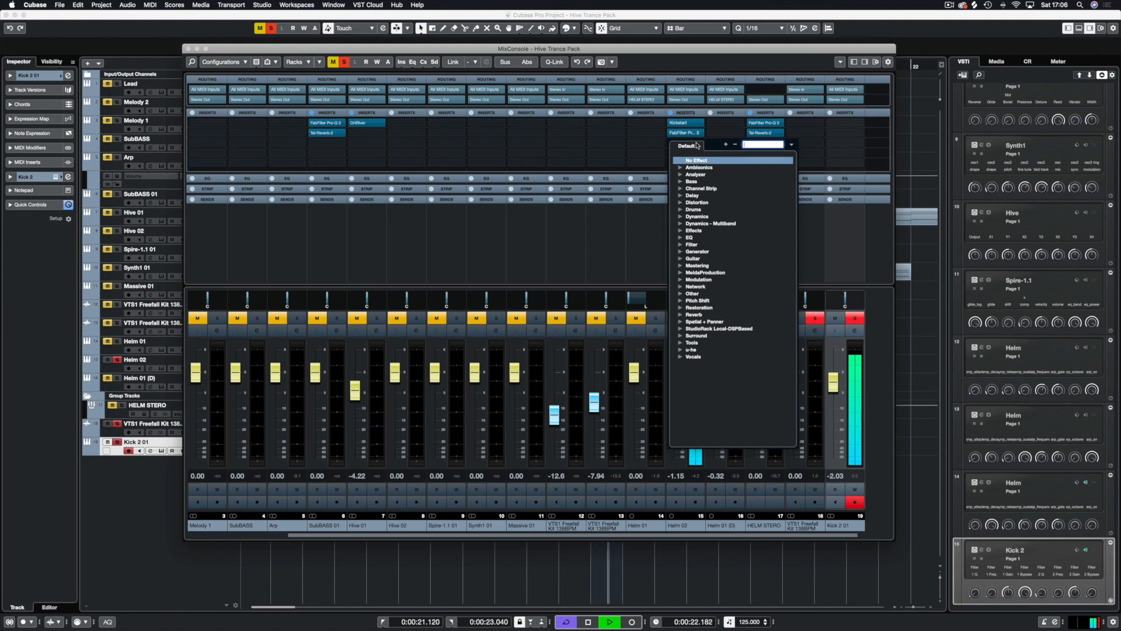
type("molot")
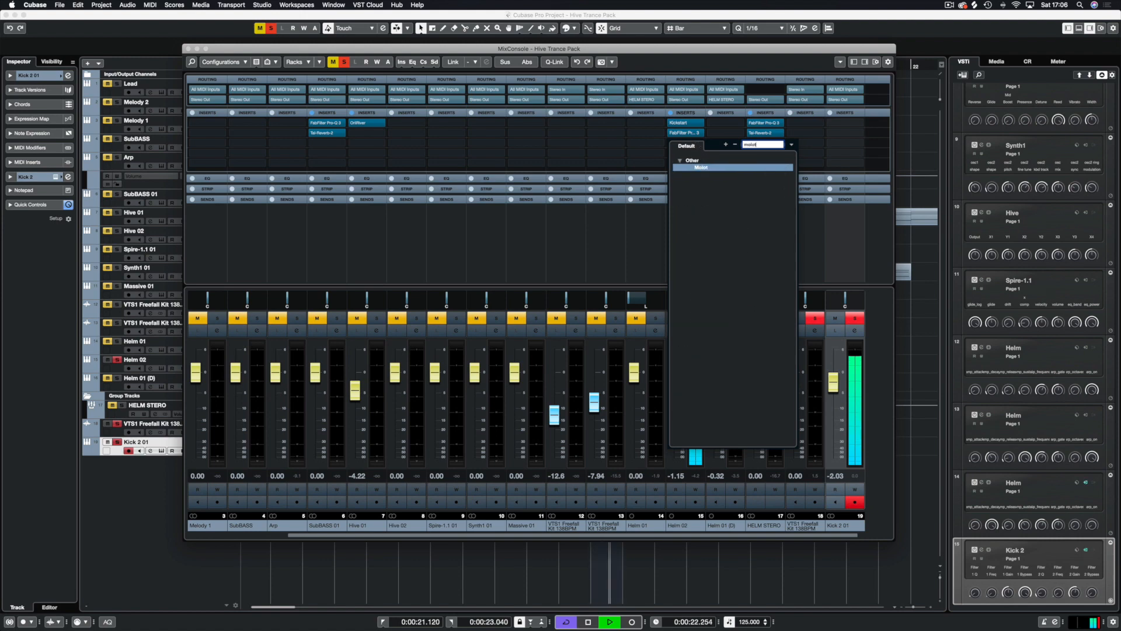
key("Return")
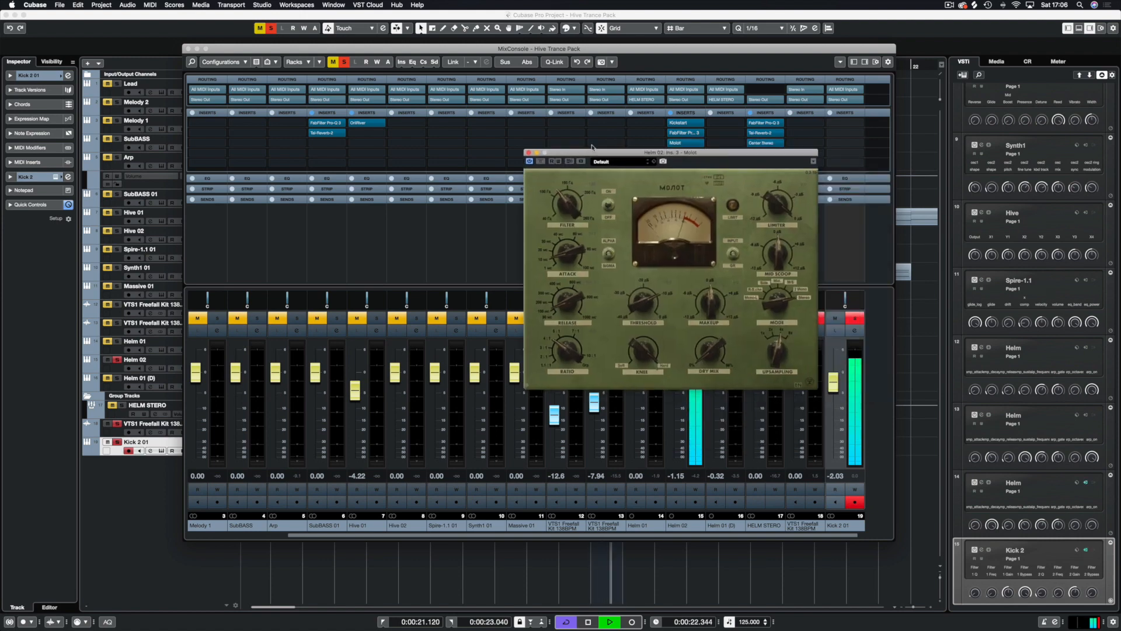
left_click_drag(591, 145, 490, 112)
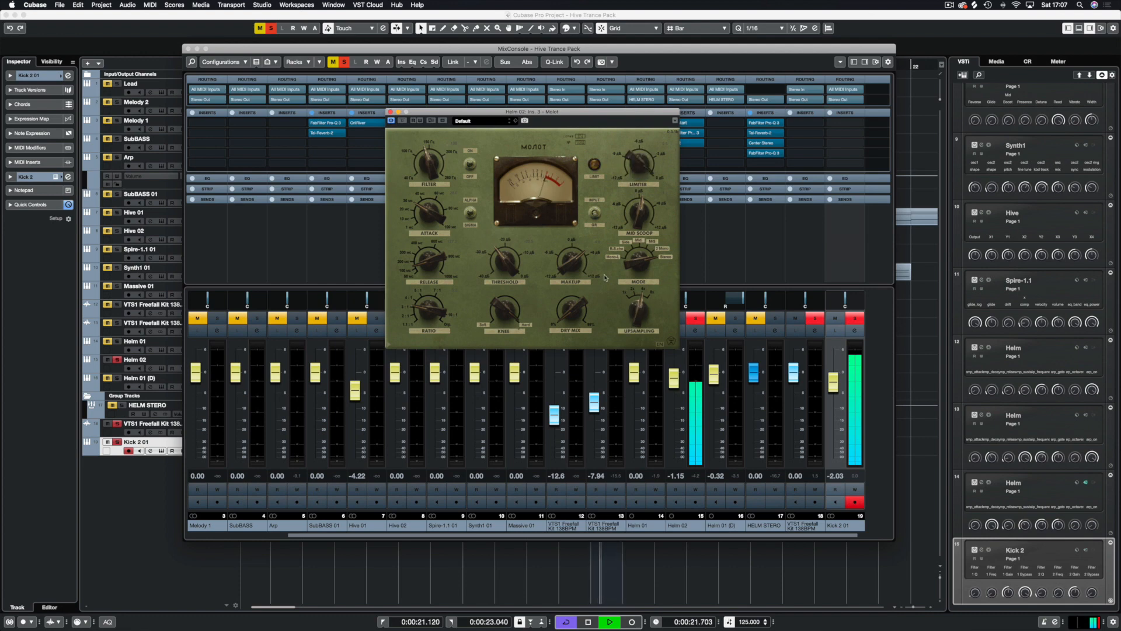
Audition the bass through Molot against the kick, then close the compressor and stop playback
key("space")
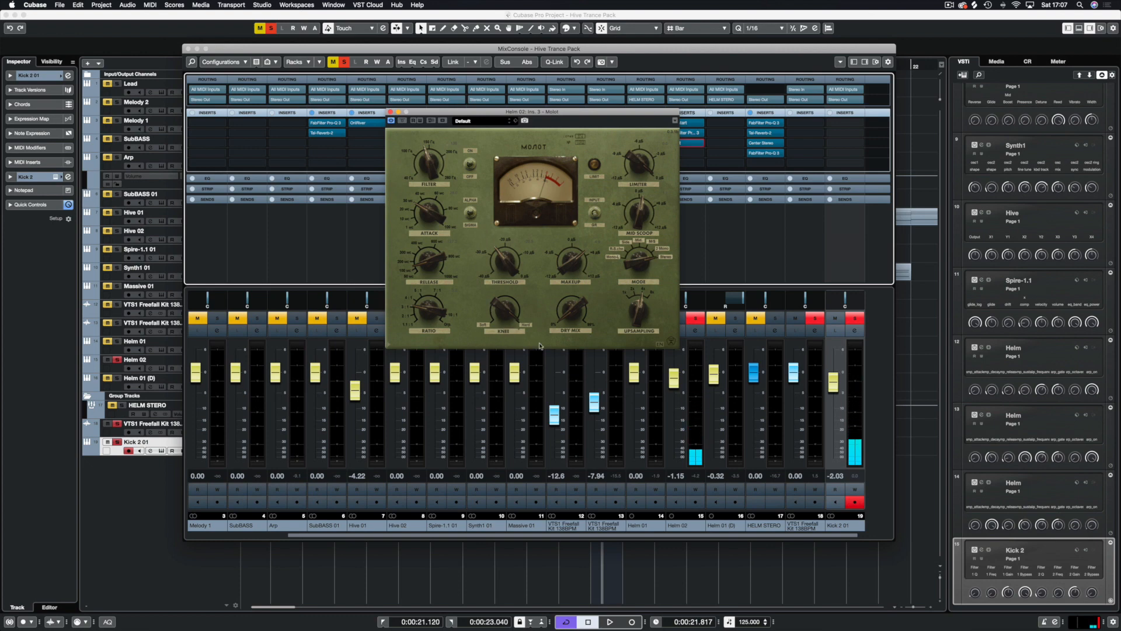
key("space")
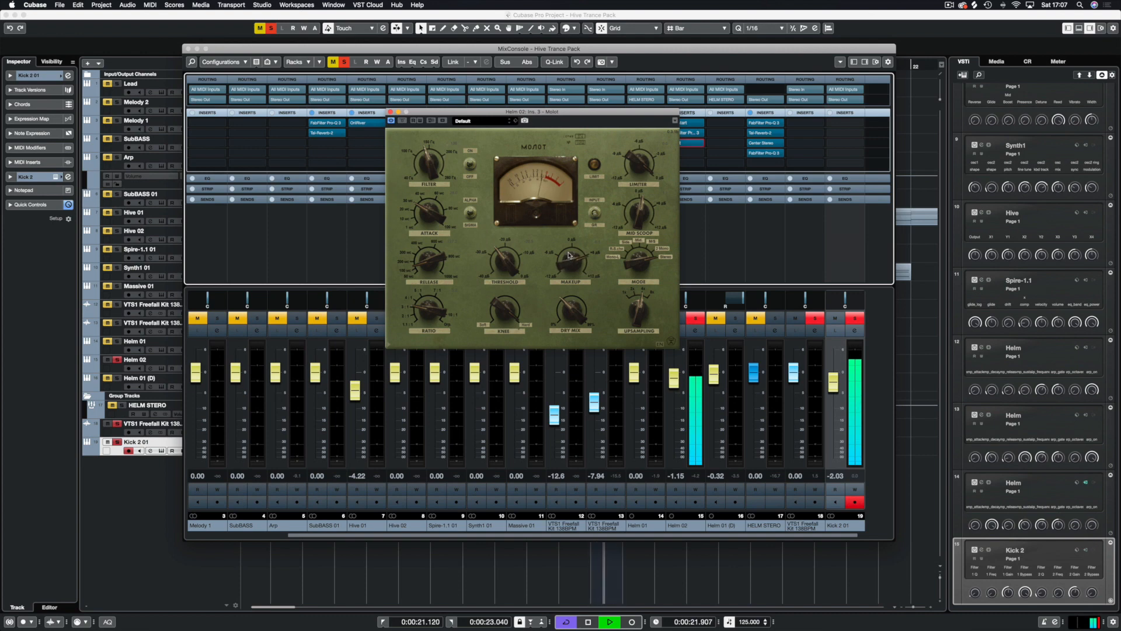
left_click(389, 111)
key("space")
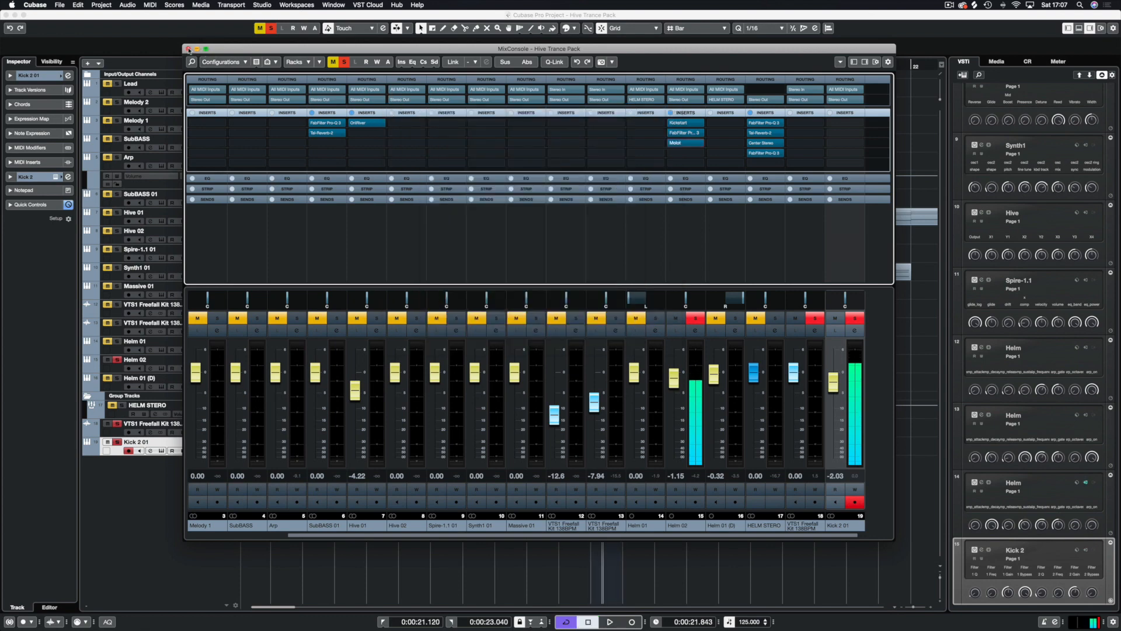
Insert a second FabFilter Pro-Q 3 in the slot after Molot on the Helm 02 channel
left_click(686, 152)
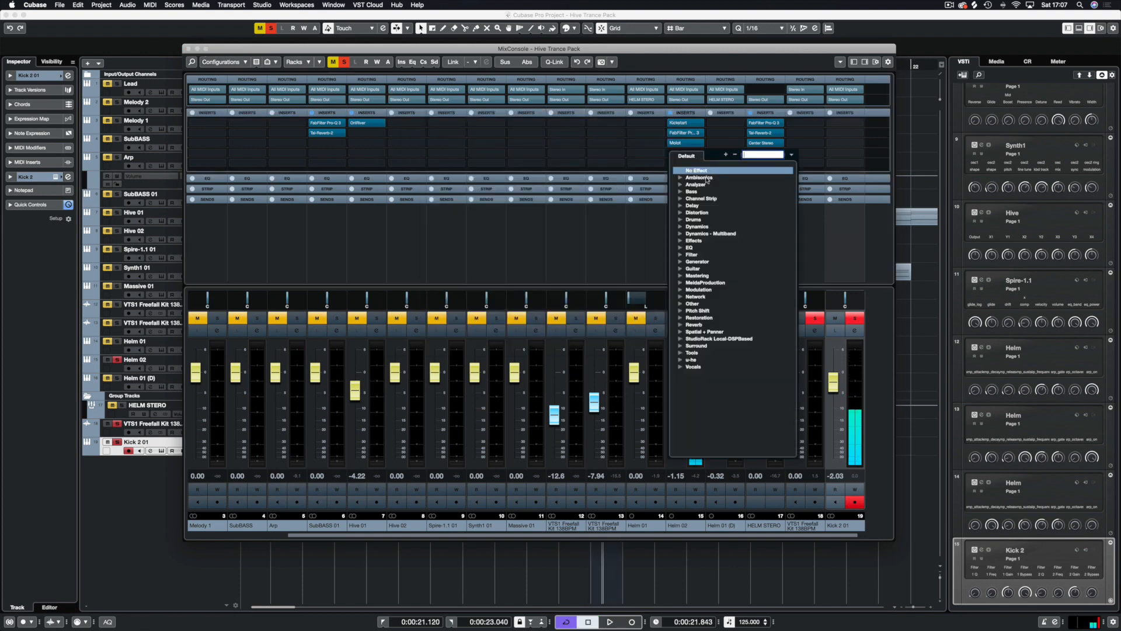
type("pro")
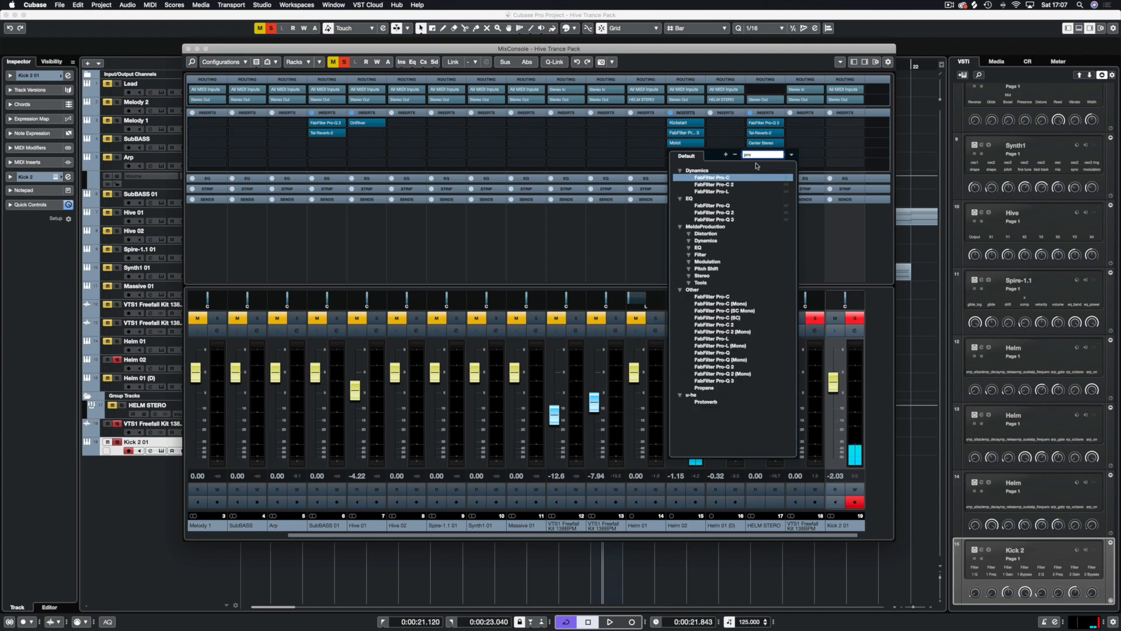
left_click(728, 221)
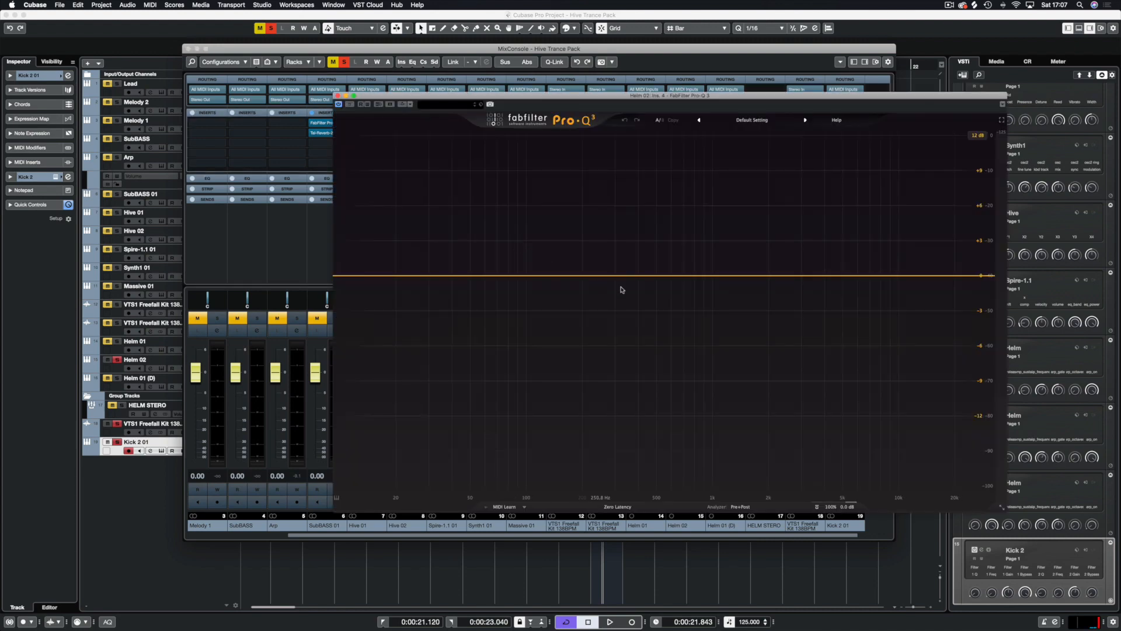
Create a band-pass band with a 36 dB/oct slope, and shift it during playback to about 643 Hz with Q about 1.43
left_click(646, 275)
left_click(670, 263)
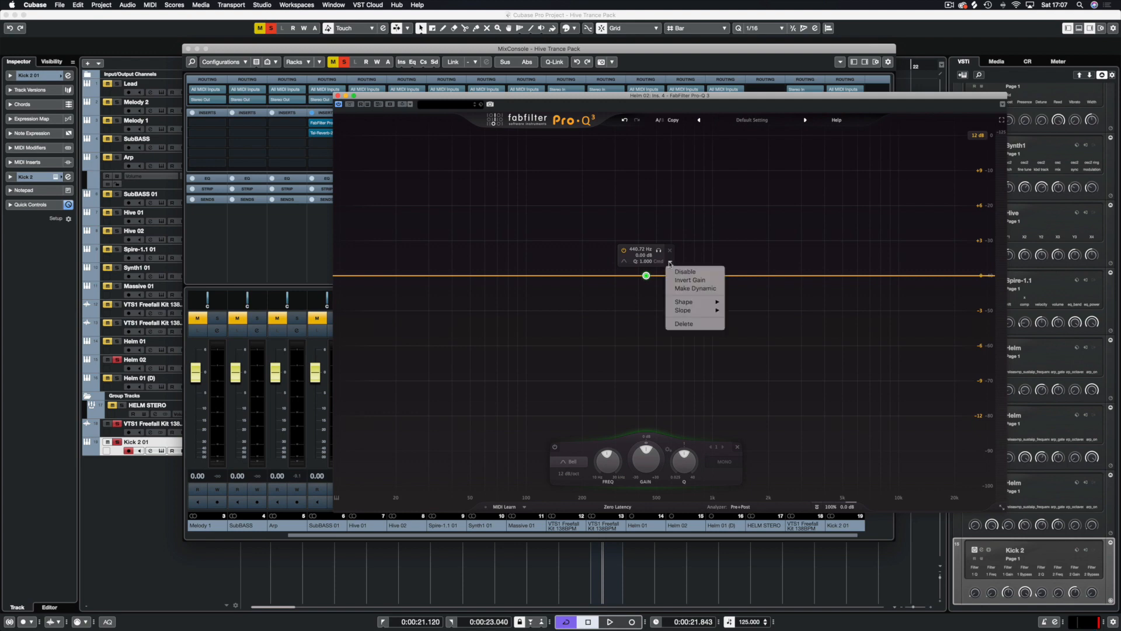
mouse_move(686, 302)
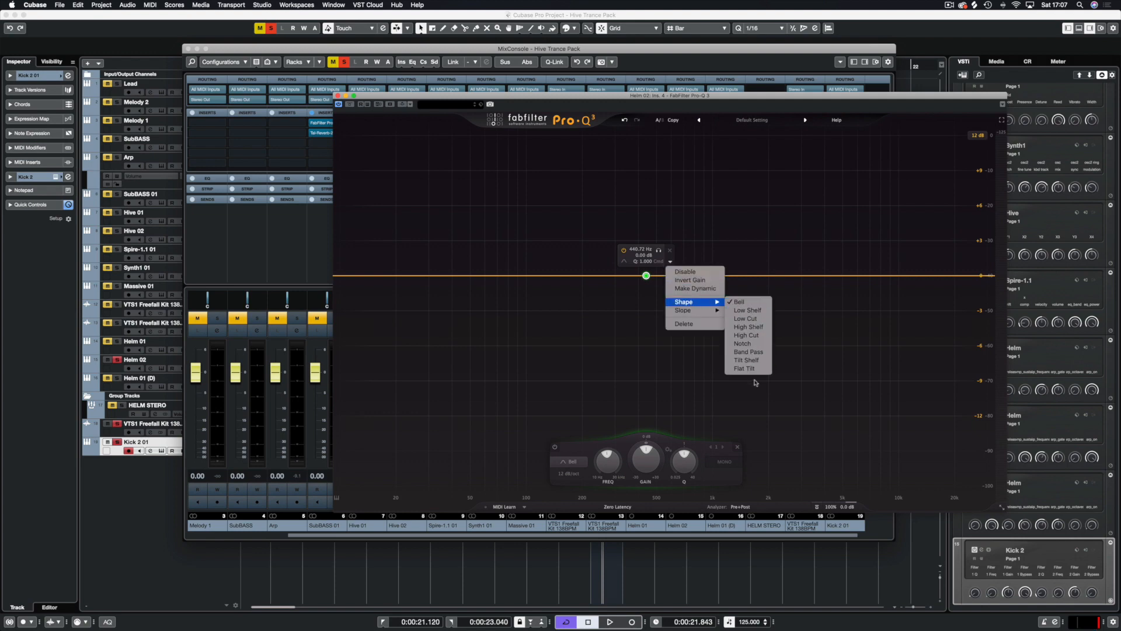
left_click(748, 351)
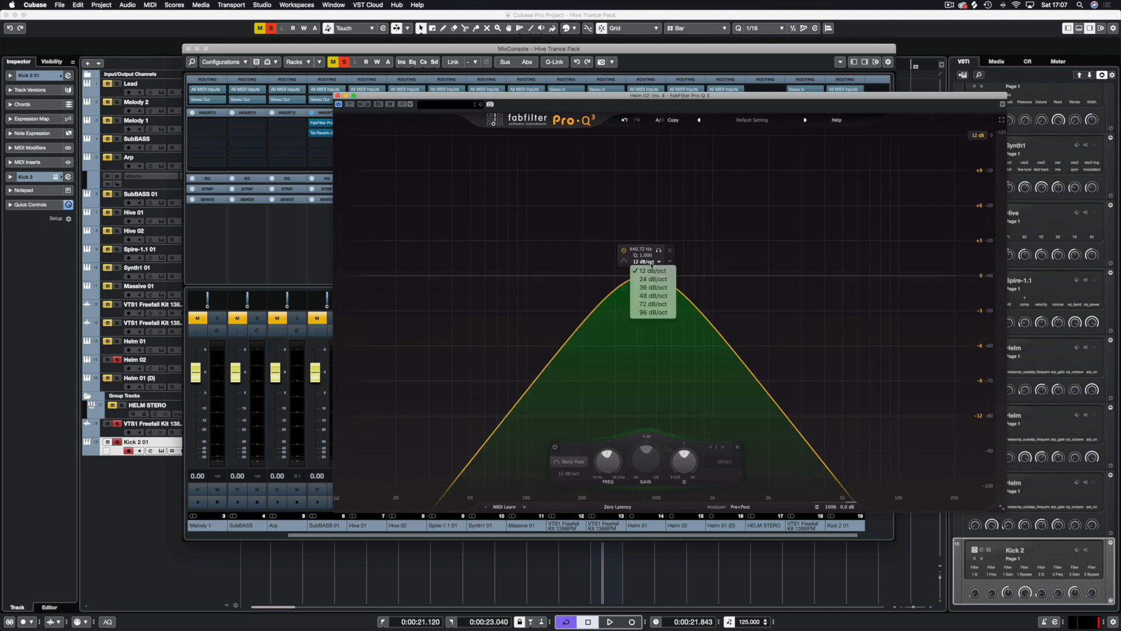
left_click(654, 288)
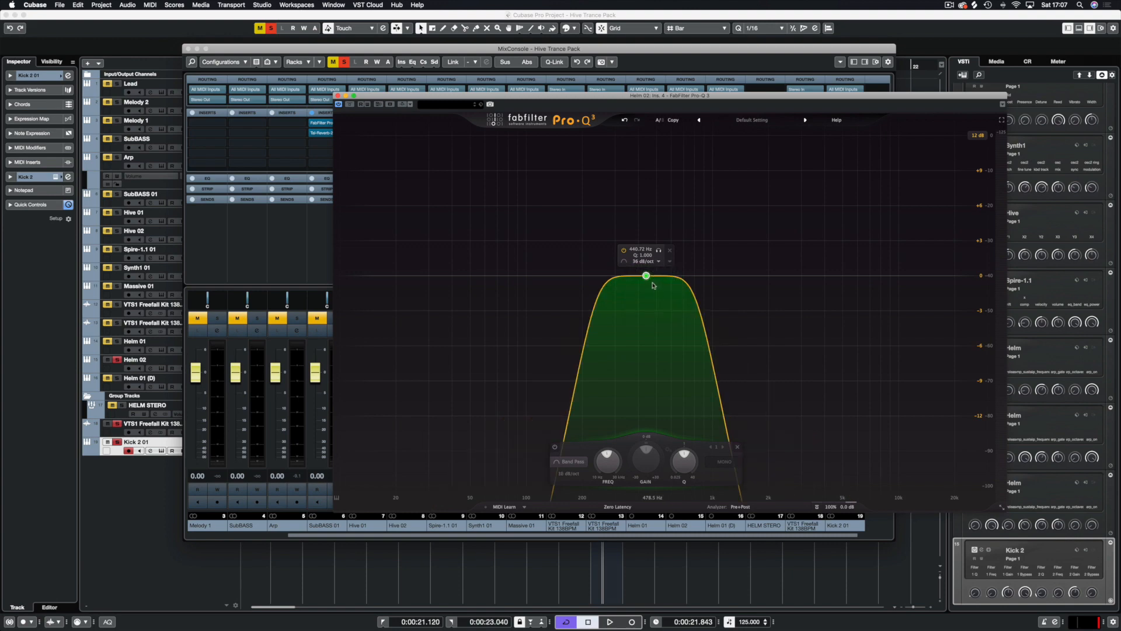
key("space")
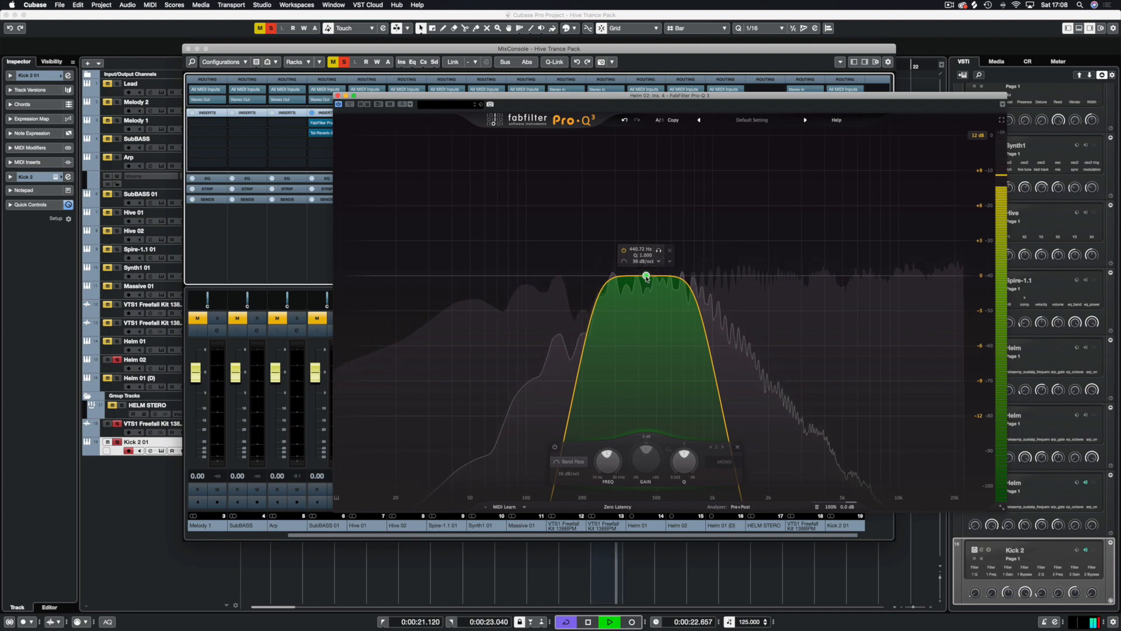
left_click_drag(645, 277, 679, 293)
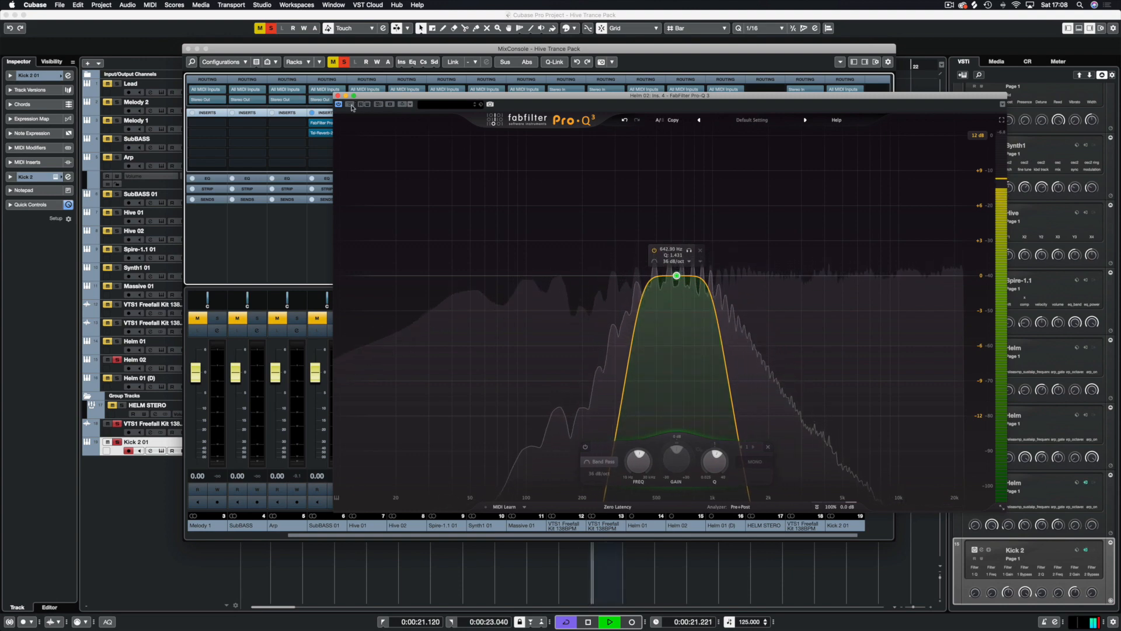
Stop playback, bypass the second Pro-Q 3 on the Helm 02 channel, and close its window and the mixer
key("space")
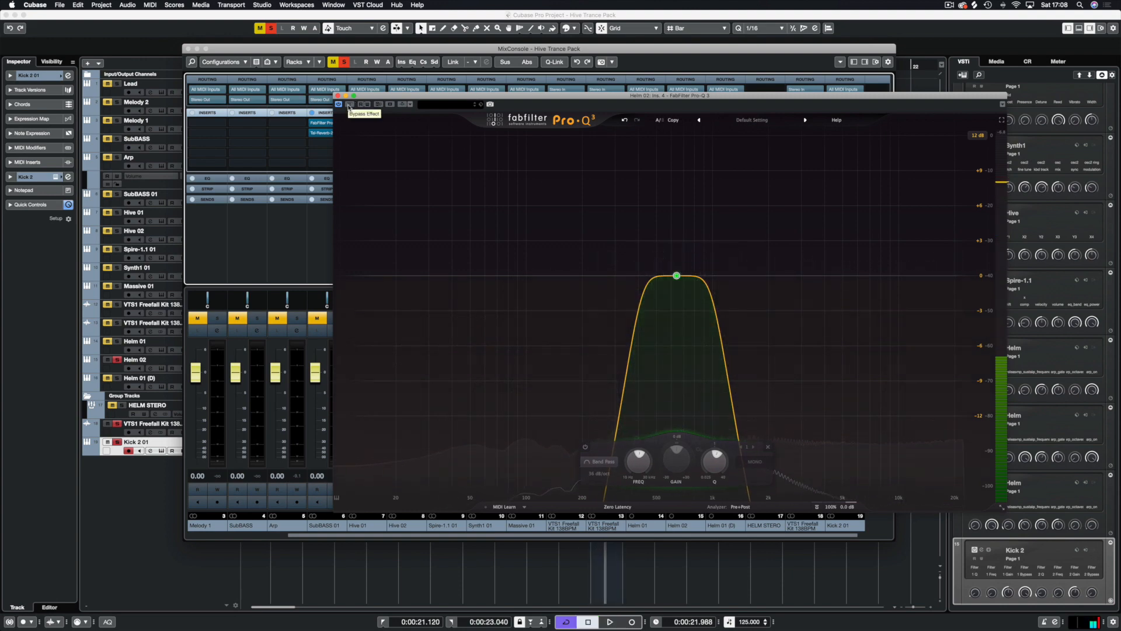
left_click(349, 107)
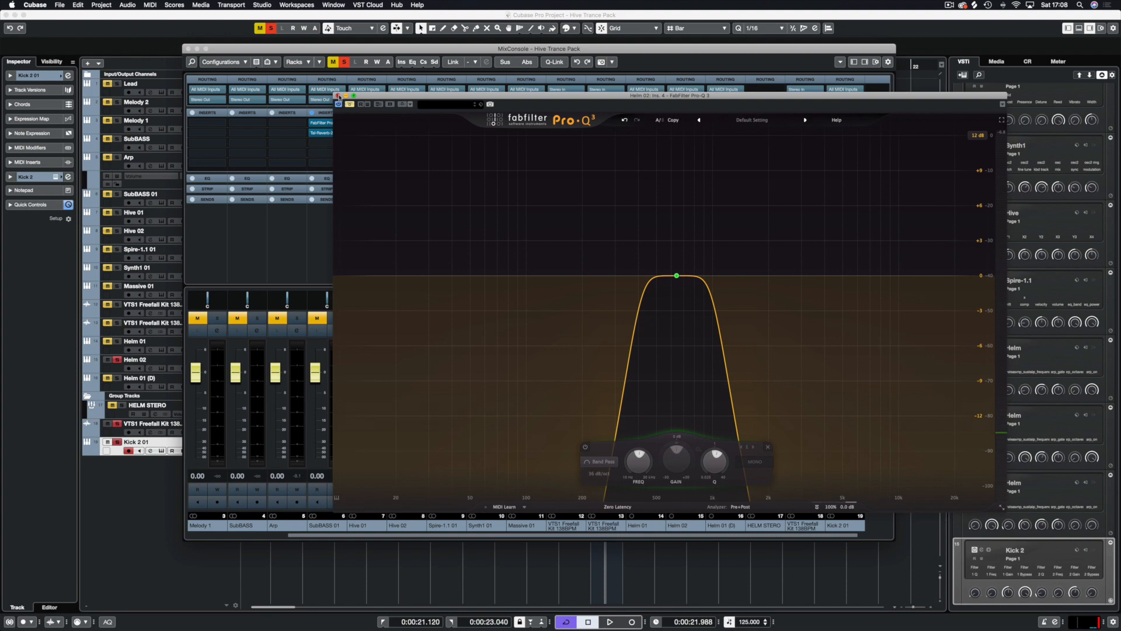
left_click(337, 95)
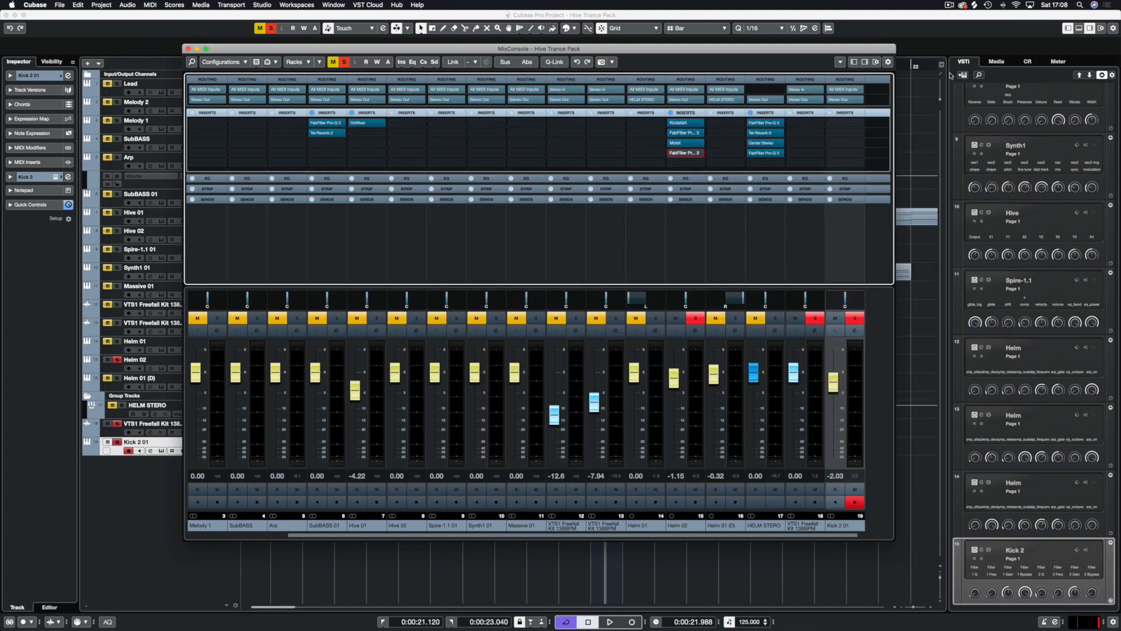
key("F3")
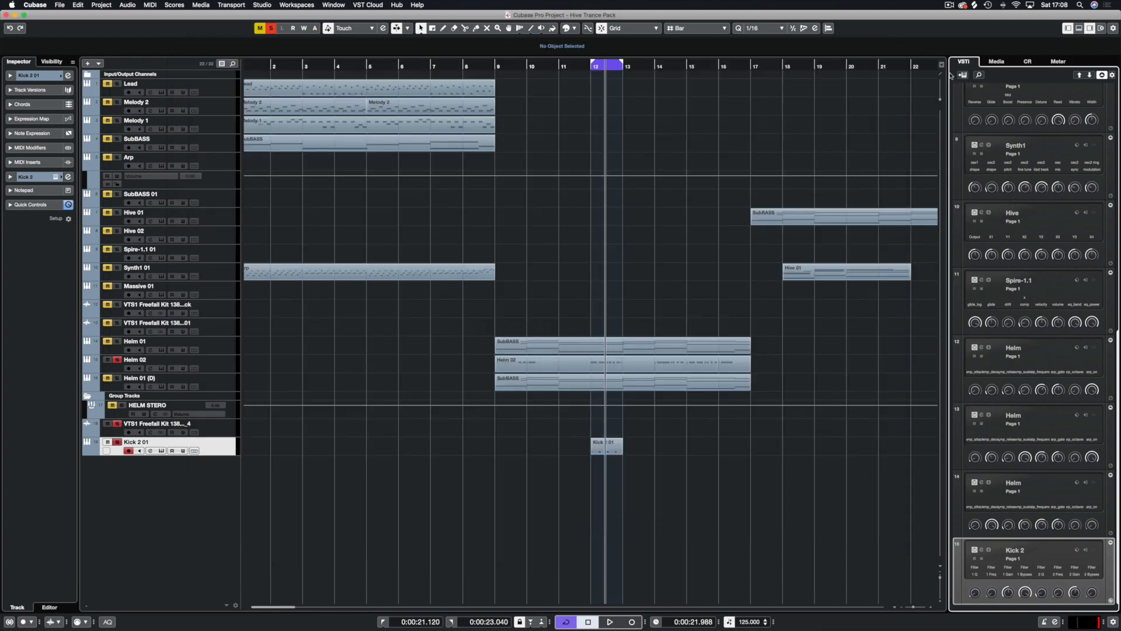
Open the Helm 02 track's synth and save its patch as BS_ASOT with the author's name, in bank DHM, folder Bass
left_click(213, 362)
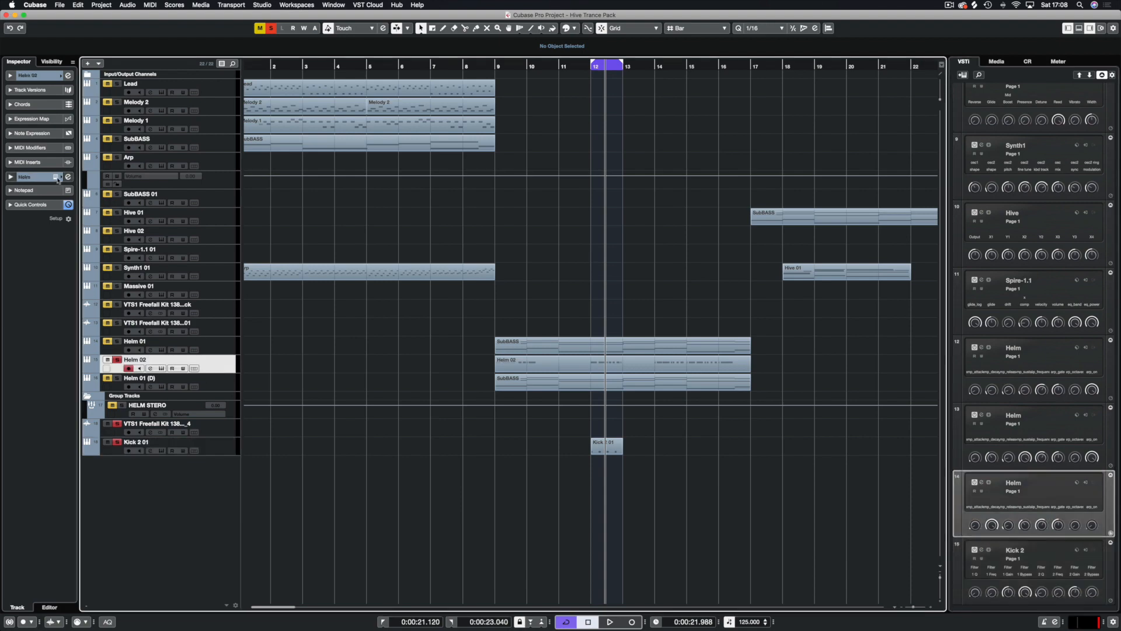
left_click(161, 368)
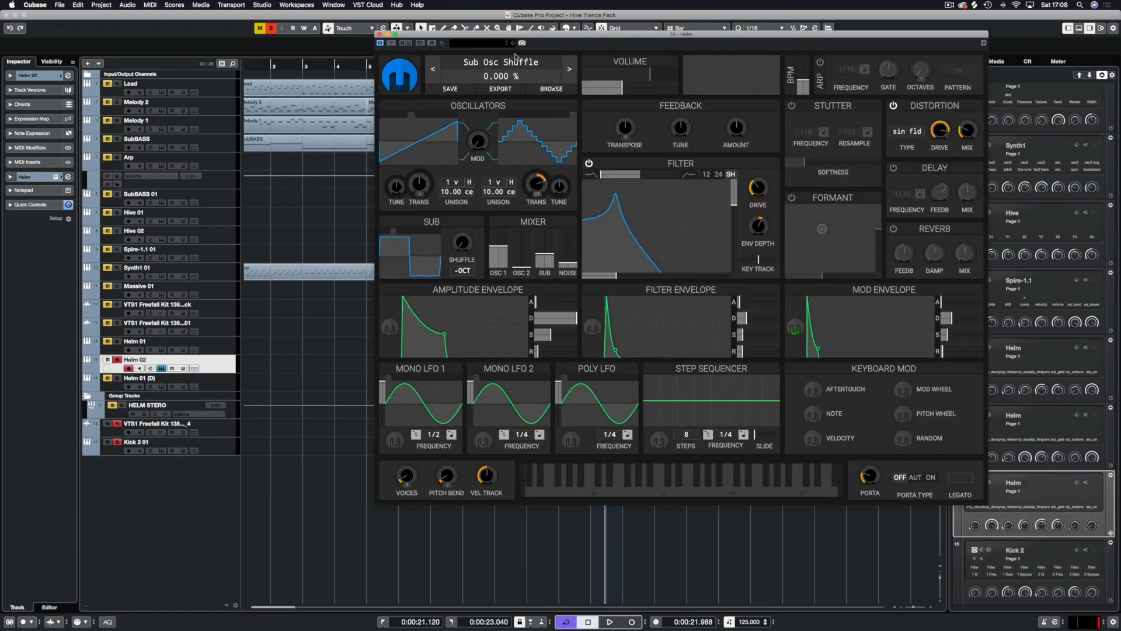
left_click(450, 89)
left_click(684, 205)
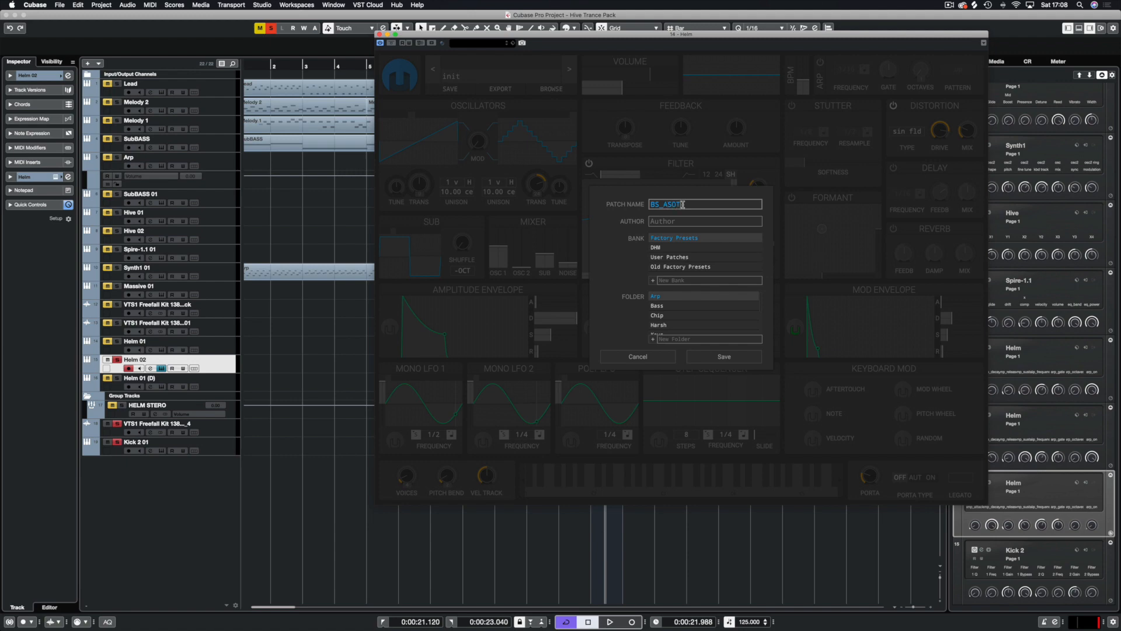
left_click(678, 221)
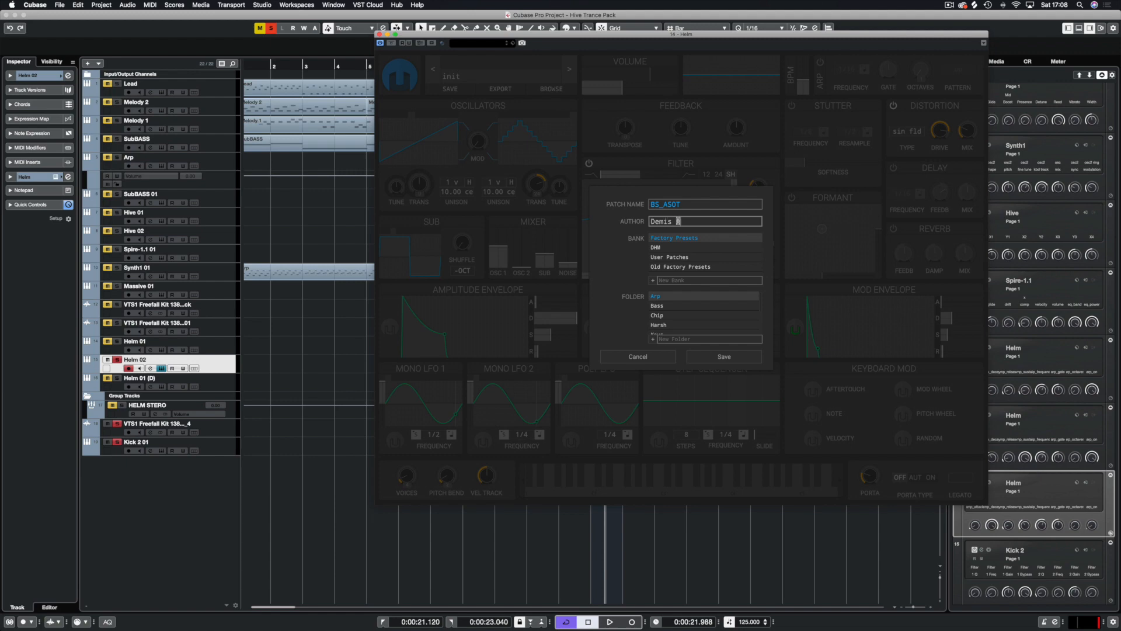
left_click(665, 248)
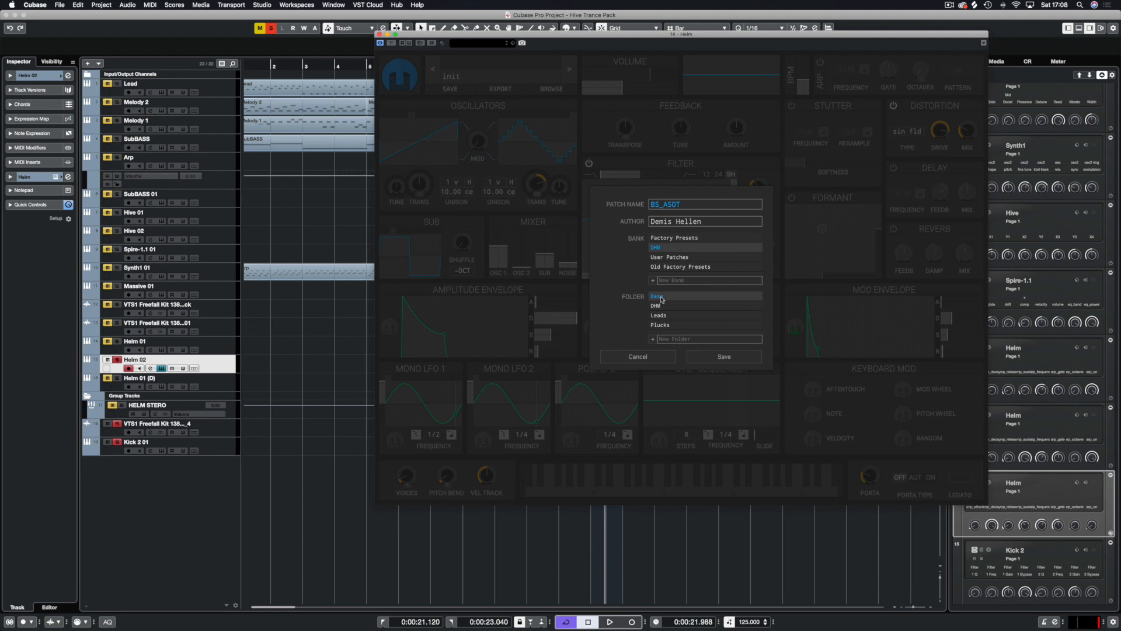
left_click(724, 357)
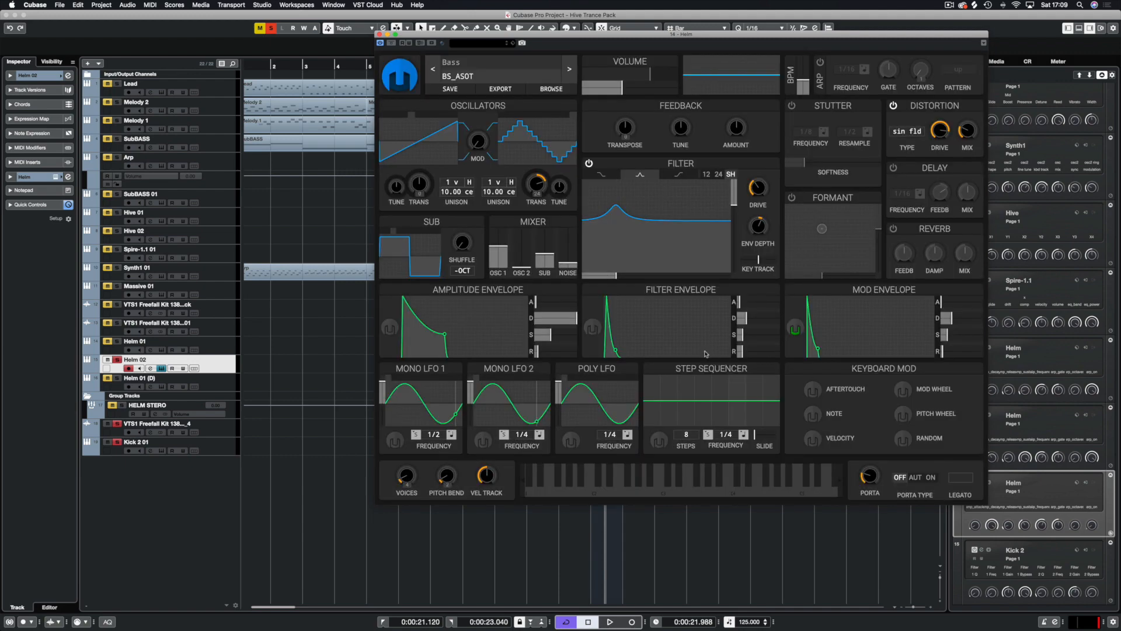